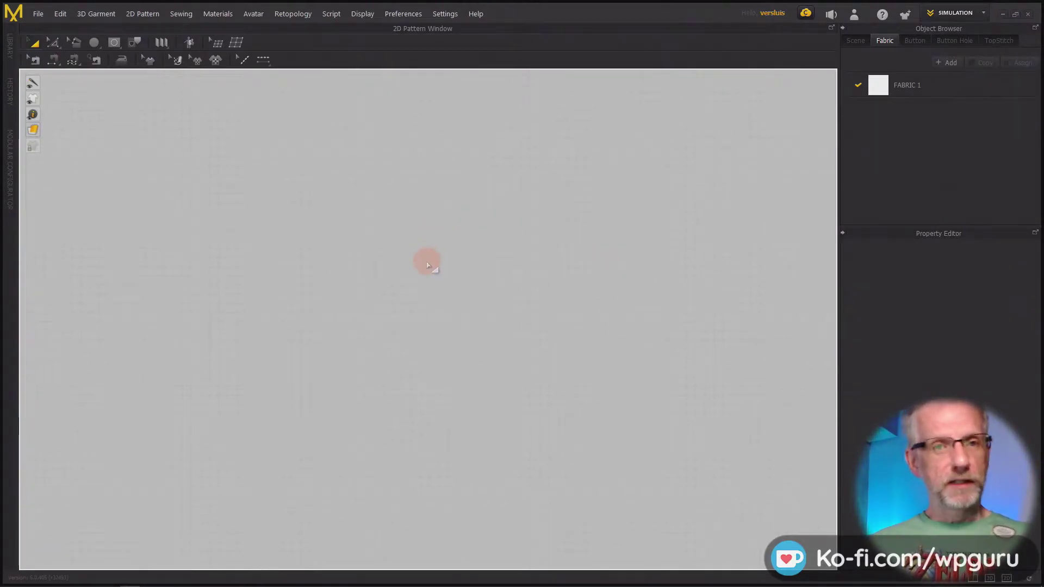
Draw an 80 cm circular pattern with the Ellipse tool.
{"action": "left_click", "coordinate": [94, 43]}
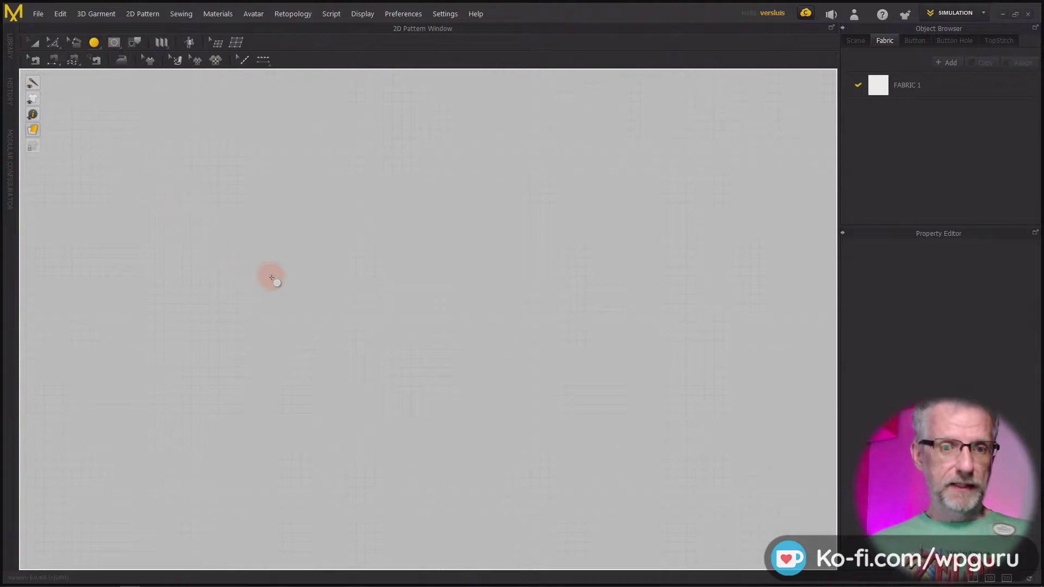
{"action": "left_click", "coordinate": [302, 295]}
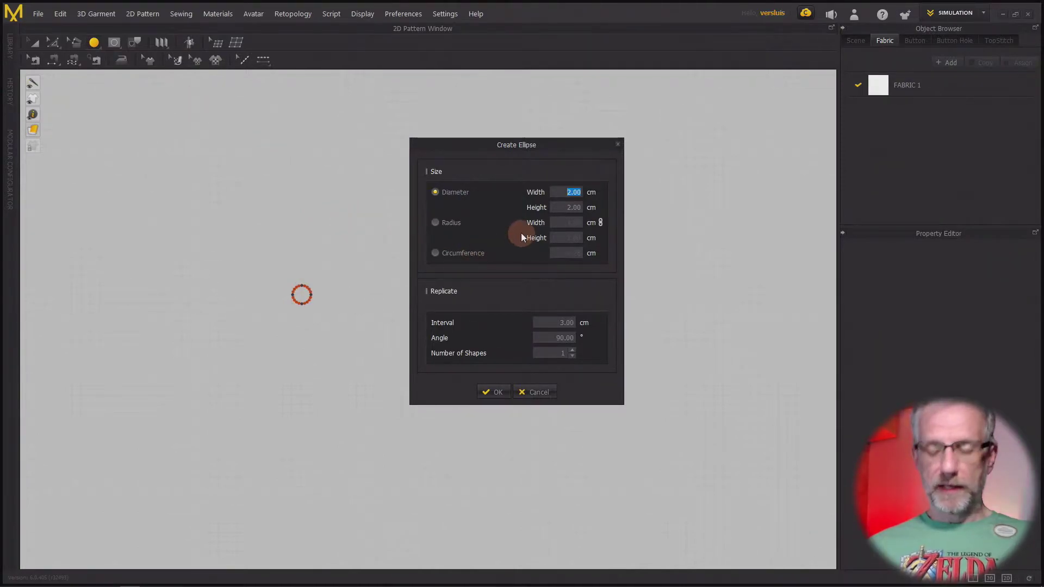
{"action": "type", "text": "80"}
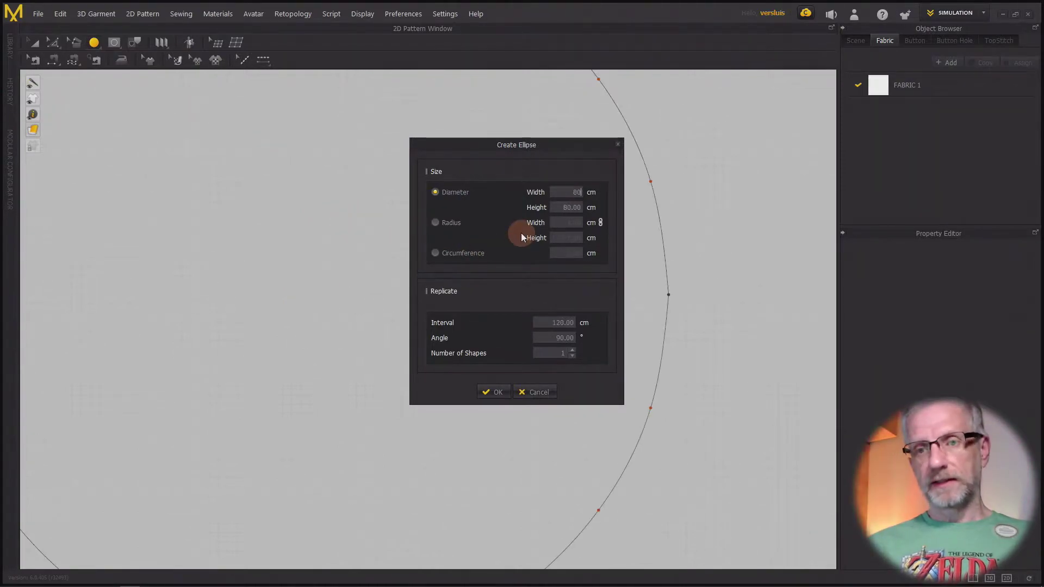
{"action": "key", "text": "Return"}
Move the 80 cm circle pattern a little to the right.
{"action": "scroll", "coordinate": [474, 311], "scroll_direction": "down", "scroll_amount": 2}
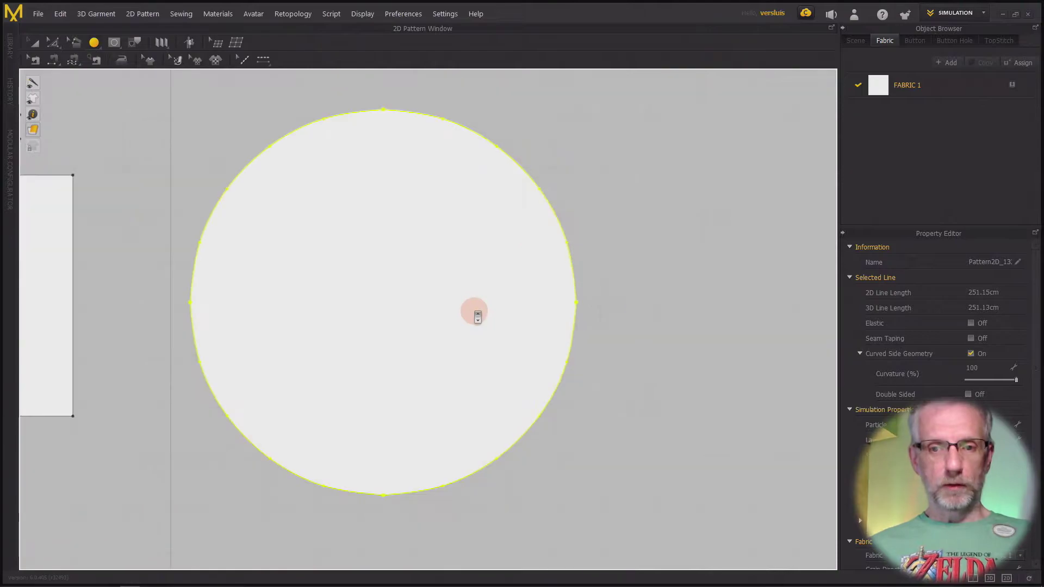
{"action": "scroll", "coordinate": [477, 318], "scroll_direction": "down", "scroll_amount": 2}
{"action": "scroll", "coordinate": [431, 321], "scroll_direction": "up", "scroll_amount": 2}
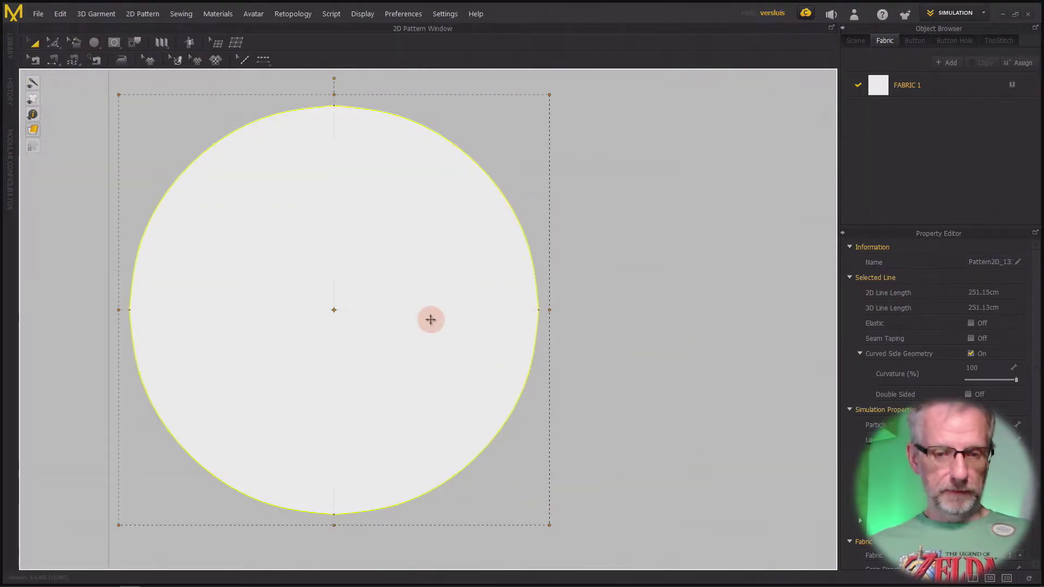
{"action": "left_click_drag", "start_coordinate": [407, 322], "coordinate": [522, 322]}
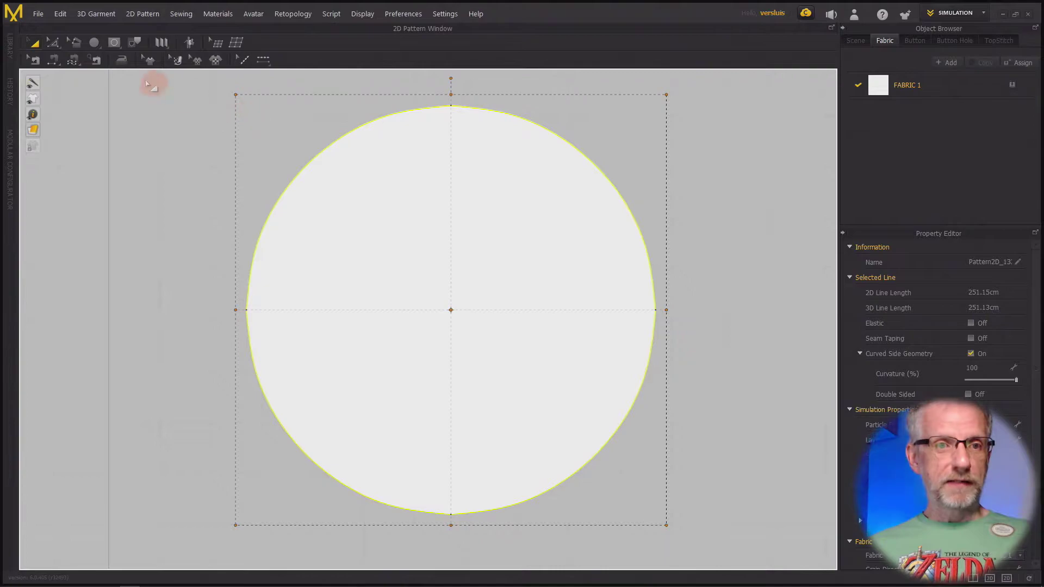
{"action": "left_click_drag", "start_coordinate": [116, 41], "coordinate": [153, 86]}
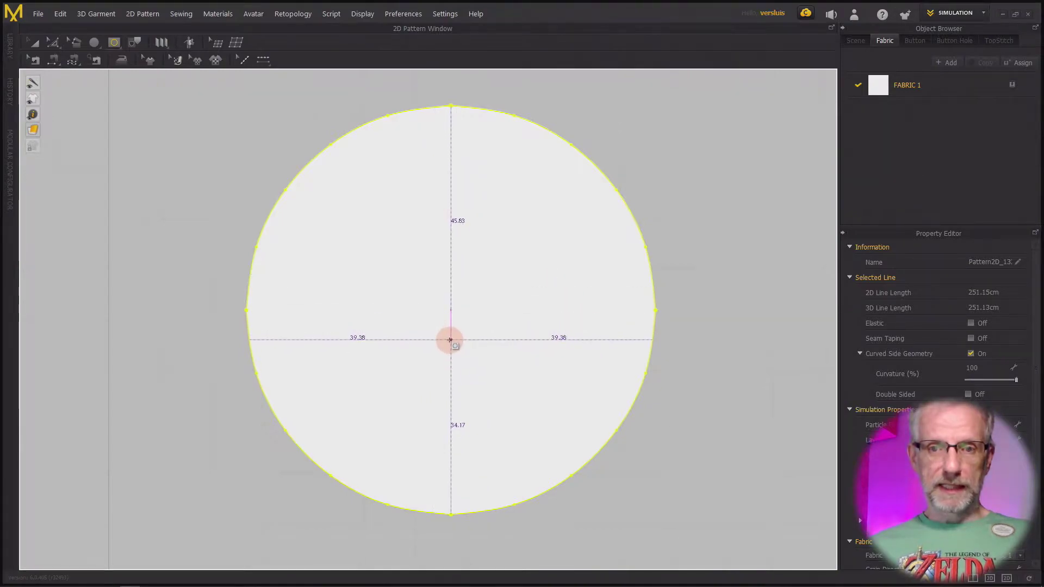
Add a 20 cm internal circle at the centre and convert it into a hole.
{"action": "left_click", "coordinate": [452, 311]}
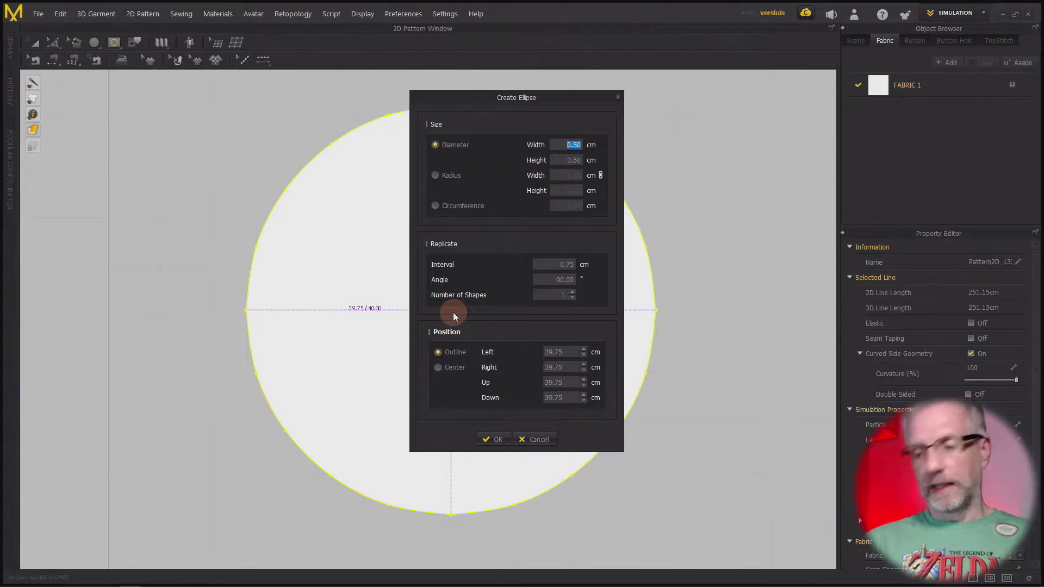
{"action": "type", "text": "20"}
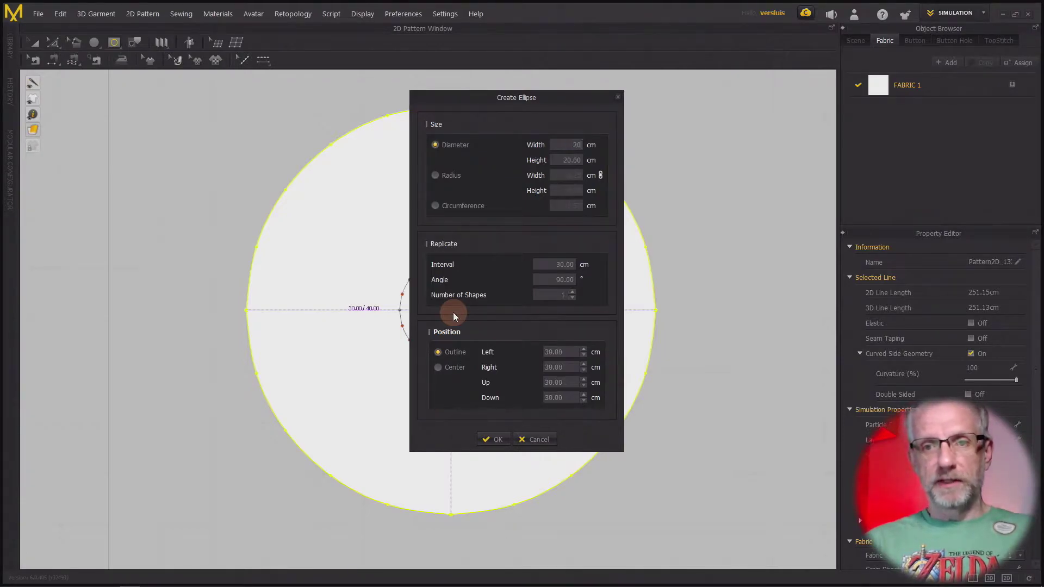
{"action": "key", "text": "Return"}
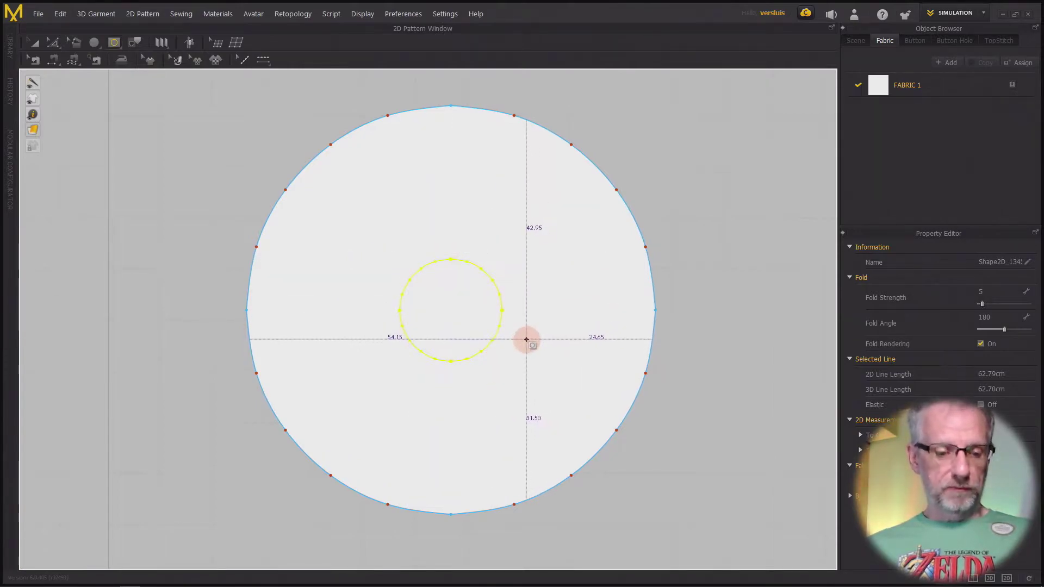
{"action": "key", "text": "a"}
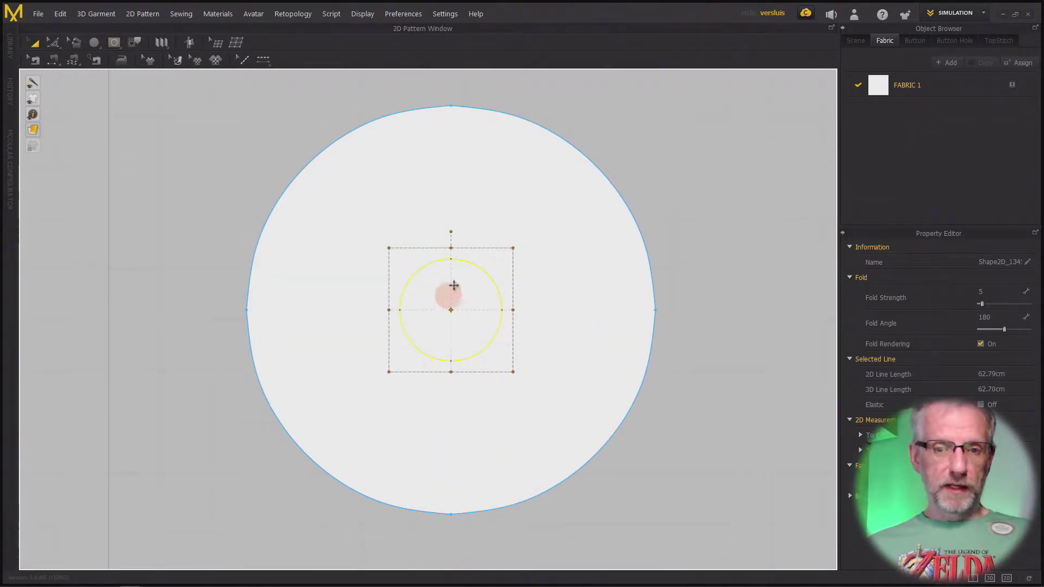
{"action": "right_click", "coordinate": [500, 328]}
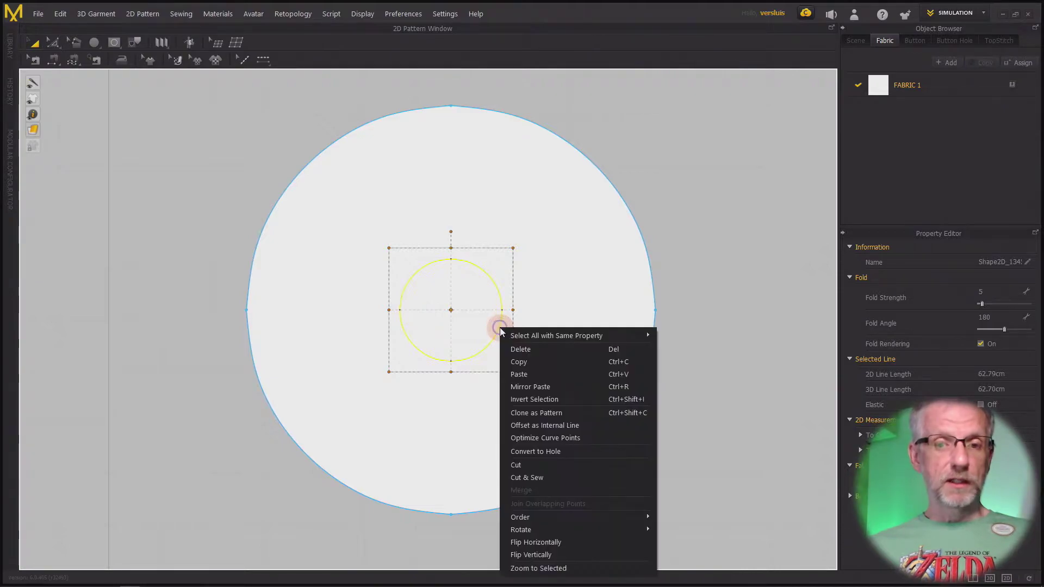
{"action": "left_click", "coordinate": [557, 452]}
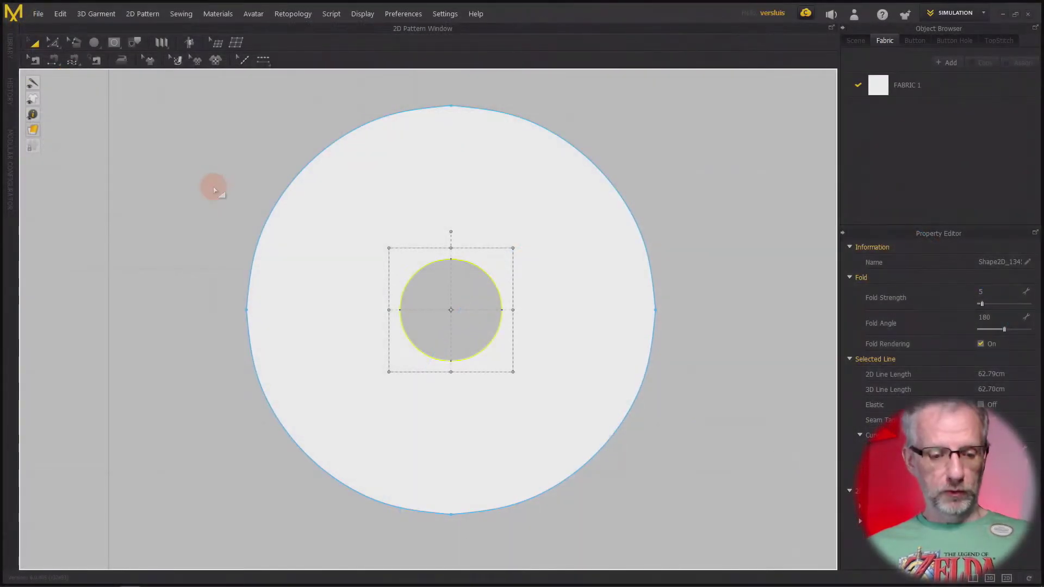
{"action": "left_click", "coordinate": [196, 221]}
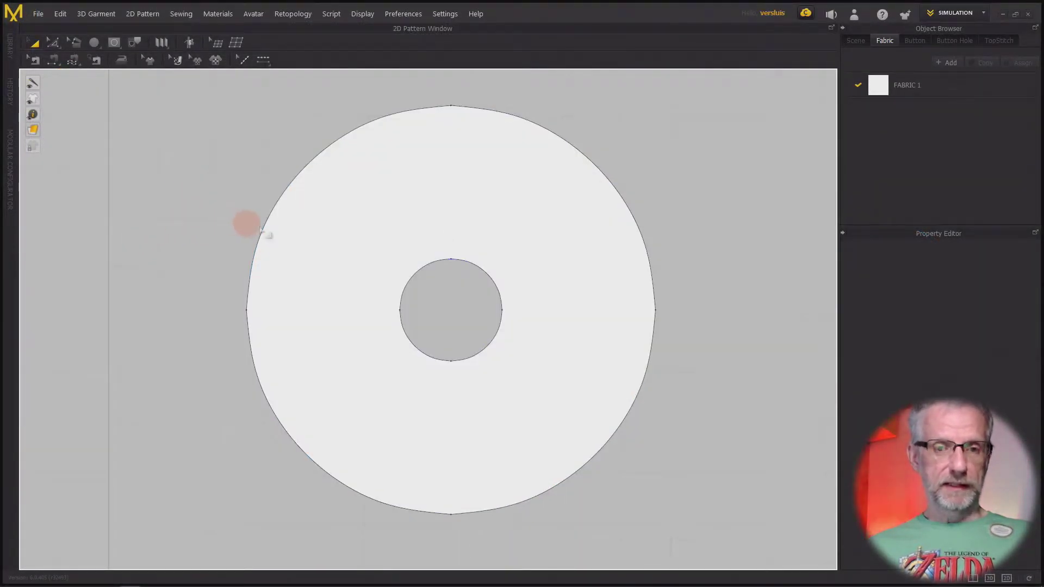
{"action": "left_click", "coordinate": [332, 246]}
{"action": "left_click", "coordinate": [566, 338]}
{"action": "scroll", "coordinate": [566, 338], "scroll_direction": "down", "scroll_amount": 3}
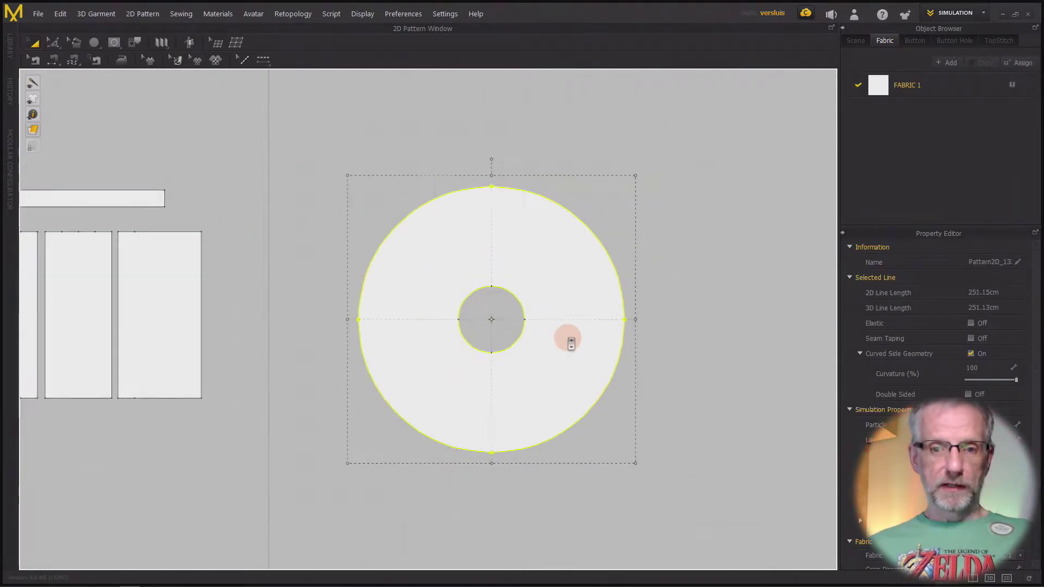
{"action": "right_click_drag", "start_coordinate": [594, 354], "coordinate": [562, 341]}
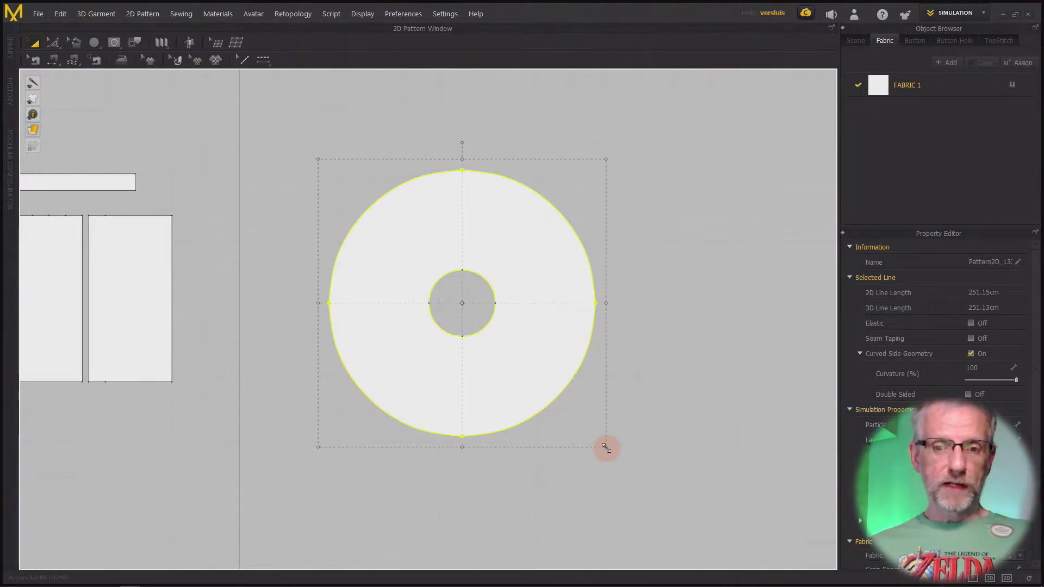
{"action": "left_click_drag", "start_coordinate": [607, 450], "coordinate": [708, 521]}
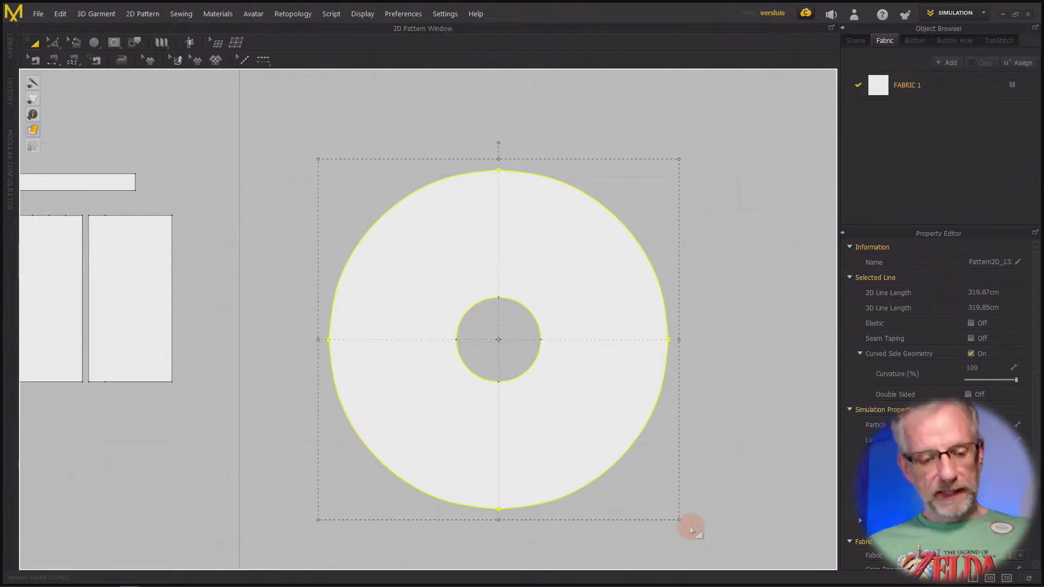
{"action": "key", "text": "ctrl+z"}
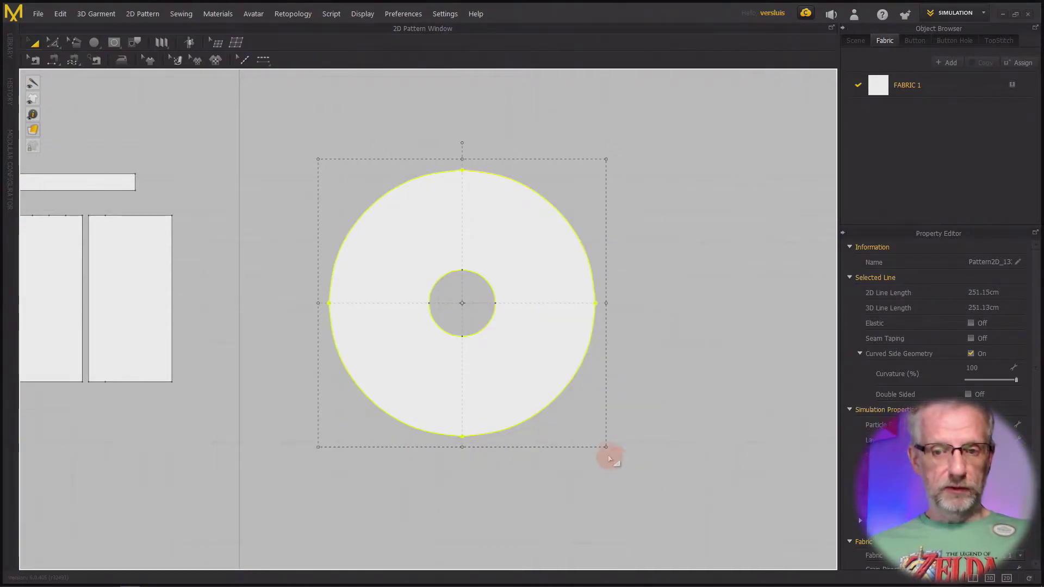
Drag the ring's bottom-right corner handle outward, growing its outline to 277.31 cm.
{"action": "left_click_drag", "start_coordinate": [607, 454], "coordinate": [652, 483]}
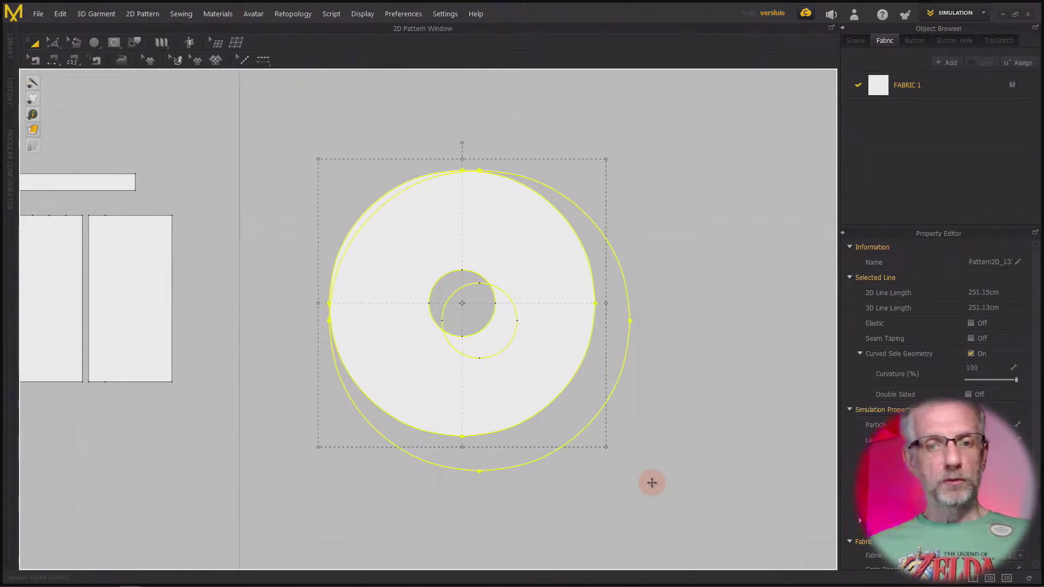
{"action": "mouse_move", "coordinate": [653, 483]}
{"action": "left_mouse_down"}
{"action": "mouse_move", "coordinate": [669, 494]}
{"action": "mouse_move", "coordinate": [645, 474]}
{"action": "mouse_move", "coordinate": [679, 501]}
{"action": "mouse_move", "coordinate": [639, 482]}
{"action": "mouse_move", "coordinate": [678, 506]}
{"action": "mouse_move", "coordinate": [637, 479]}
{"action": "left_mouse_up"}
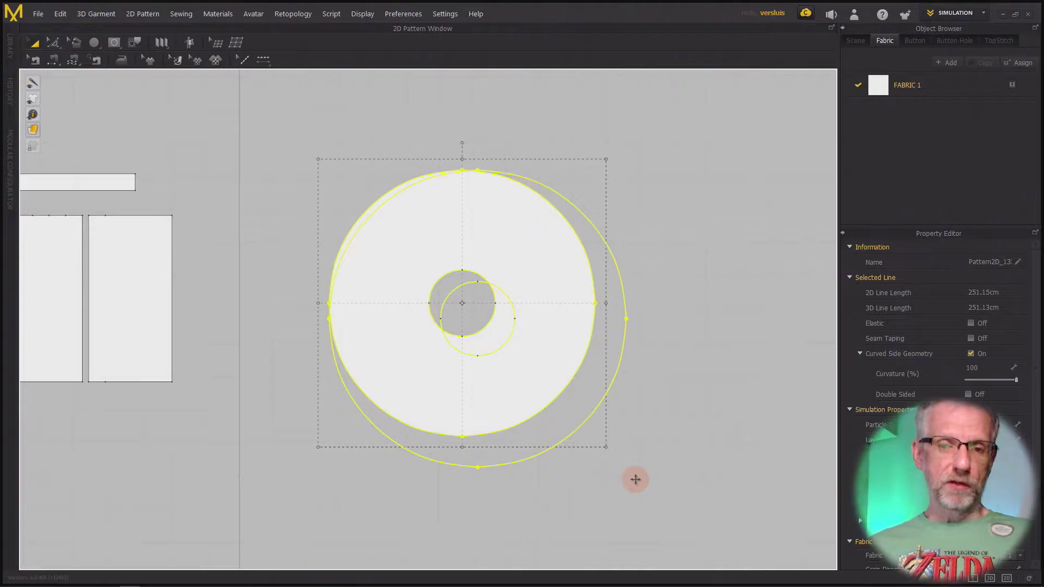
{"action": "mouse_move", "coordinate": [636, 480]}
{"action": "left_mouse_down"}
{"action": "mouse_move", "coordinate": [623, 461]}
{"action": "mouse_move", "coordinate": [636, 476]}
{"action": "left_mouse_up"}
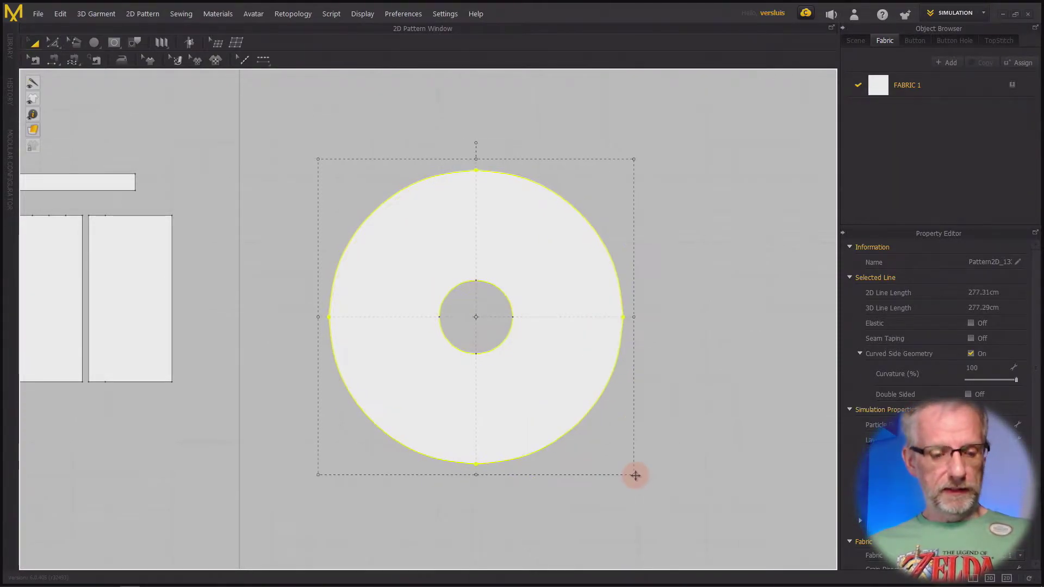
Undo the scaling back to a 251.15 cm outline and set the pivot at the ring's centre.
{"action": "key", "text": "ctrl+z"}
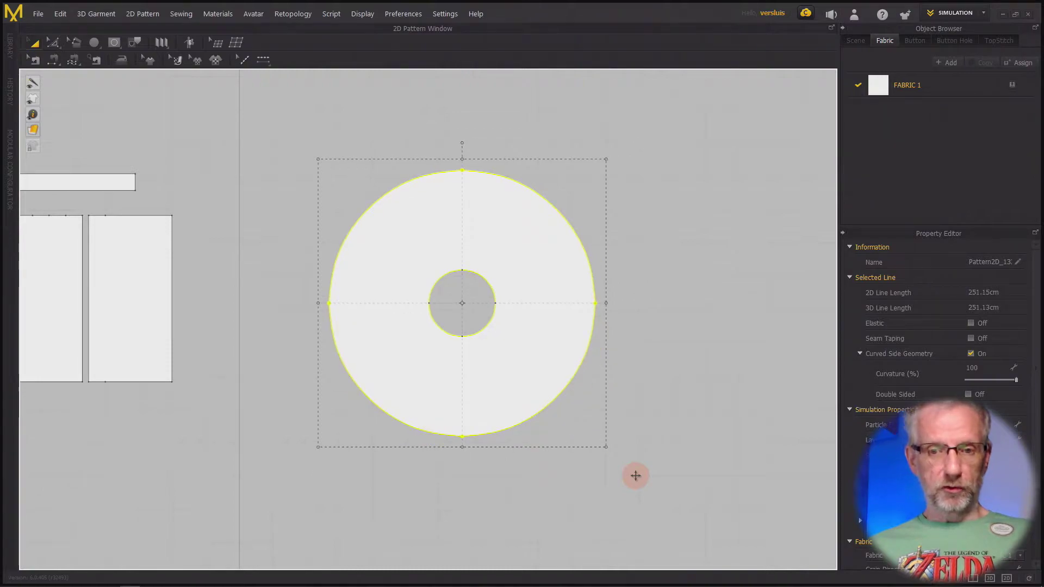
{"action": "double_click", "coordinate": [464, 304]}
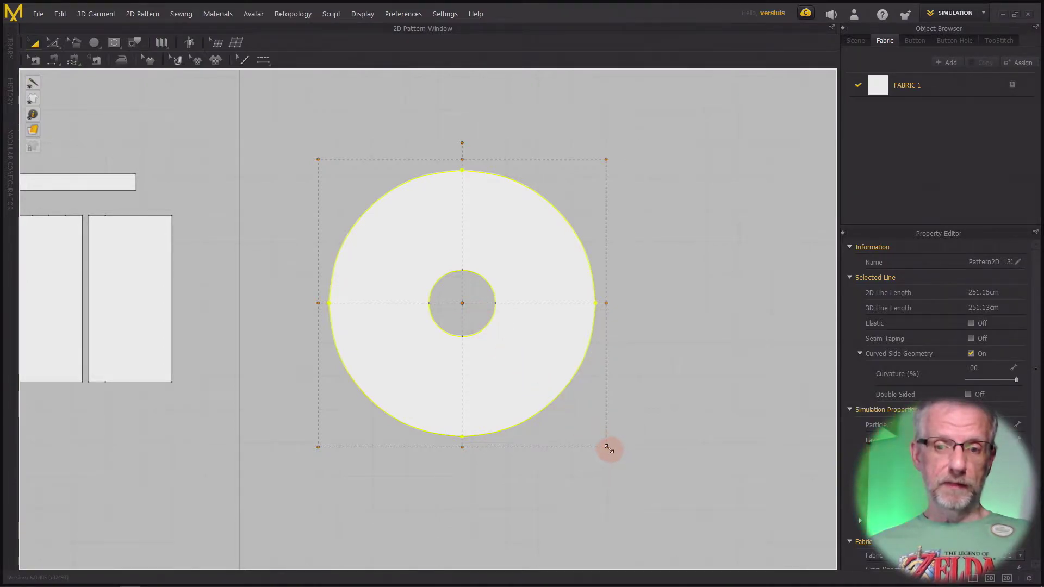
{"action": "mouse_move", "coordinate": [607, 449]}
{"action": "left_mouse_down"}
{"action": "mouse_move", "coordinate": [785, 552]}
{"action": "mouse_move", "coordinate": [639, 457]}
{"action": "mouse_move", "coordinate": [694, 506]}
{"action": "mouse_move", "coordinate": [718, 520]}
{"action": "mouse_move", "coordinate": [669, 480]}
{"action": "mouse_move", "coordinate": [783, 548]}
{"action": "mouse_move", "coordinate": [554, 391]}
{"action": "mouse_move", "coordinate": [544, 404]}
{"action": "mouse_move", "coordinate": [683, 500]}
{"action": "mouse_move", "coordinate": [559, 408]}
{"action": "mouse_move", "coordinate": [672, 493]}
{"action": "mouse_move", "coordinate": [618, 449]}
{"action": "left_mouse_up"}
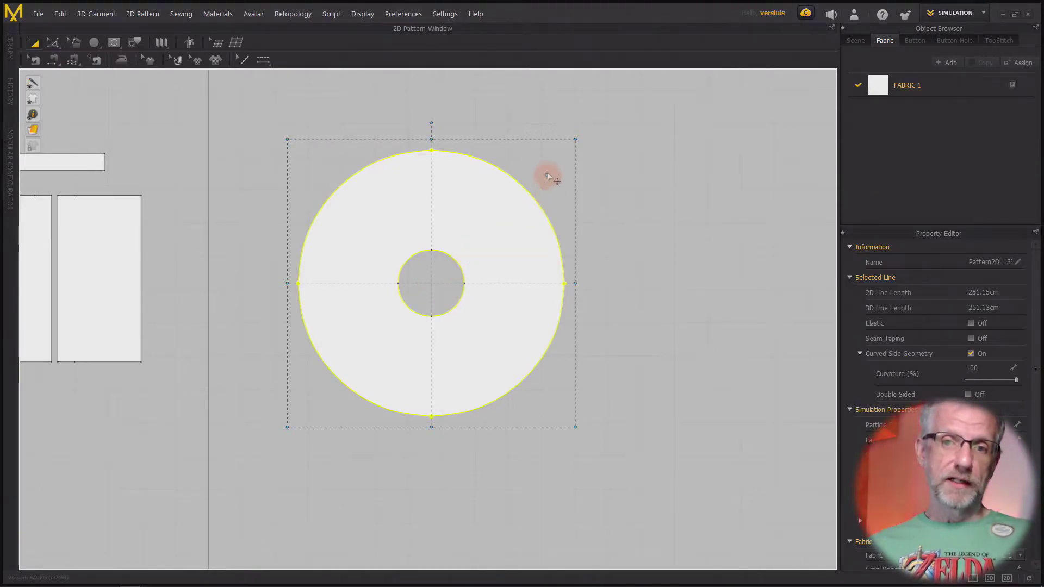
{"action": "left_click", "coordinate": [610, 118]}
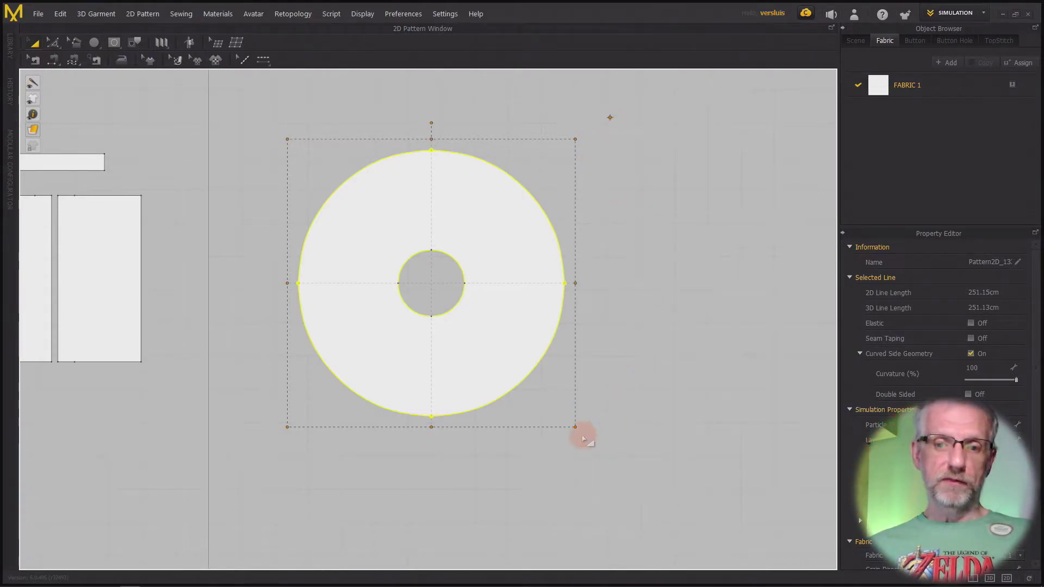
{"action": "left_click_drag", "start_coordinate": [575, 427], "coordinate": [560, 481]}
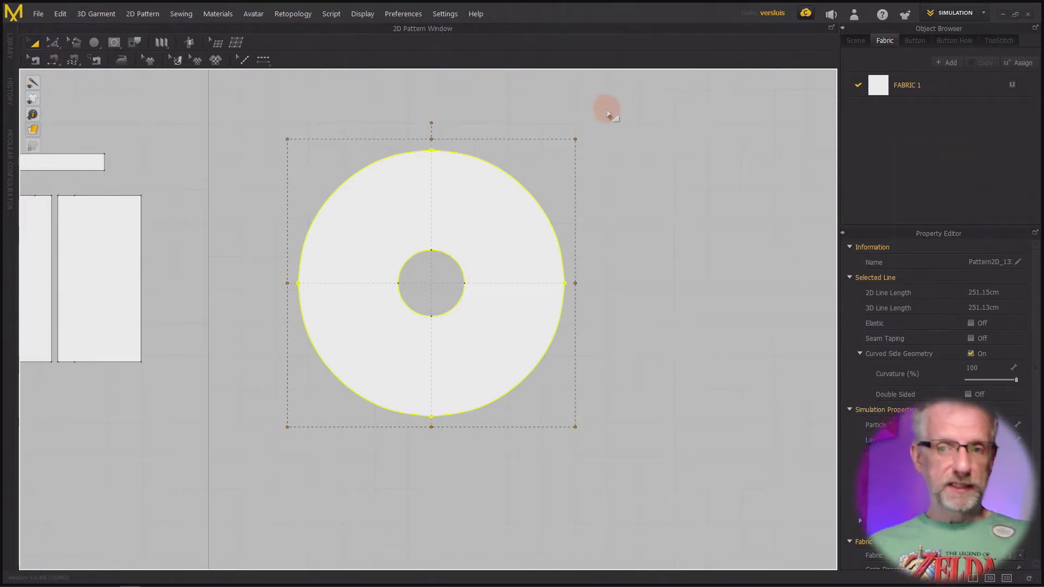
{"action": "left_click", "coordinate": [655, 270]}
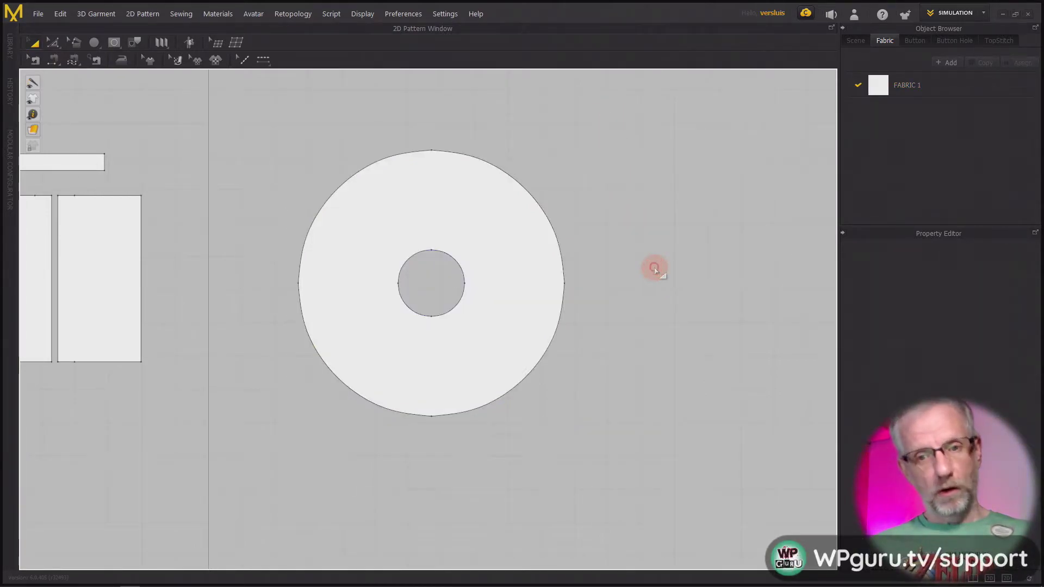
Scale the whole ring to 110%, making it 88 cm across with a 276.27 cm edge.
{"action": "left_click", "coordinate": [499, 338]}
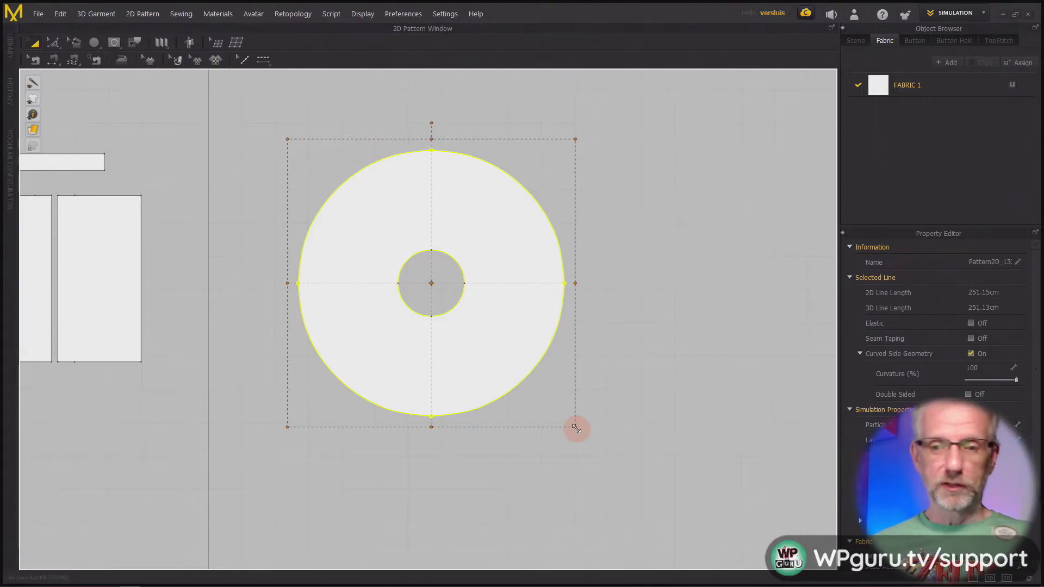
{"action": "left_click_drag", "start_coordinate": [576, 430], "coordinate": [662, 503]}
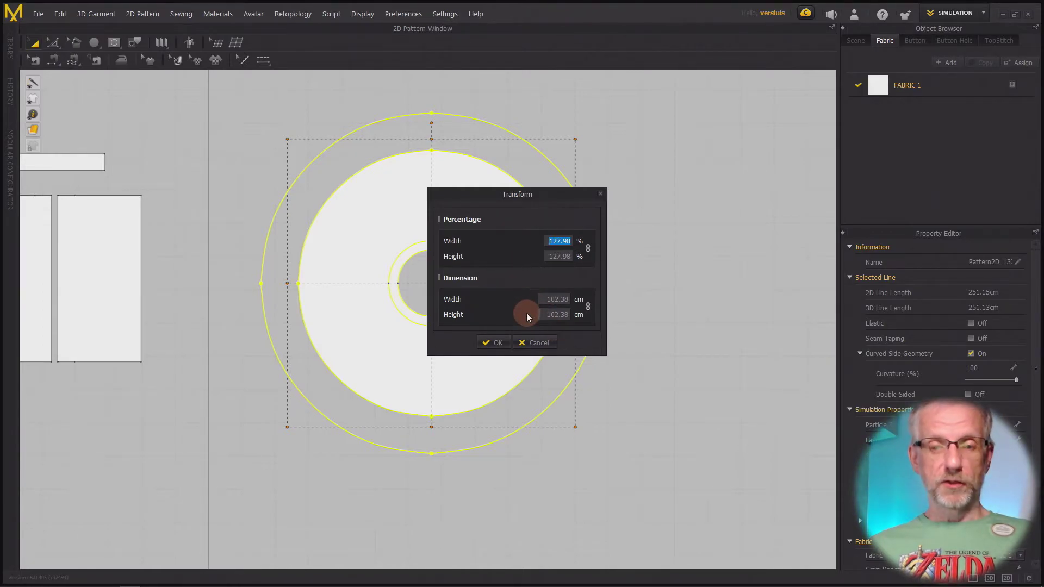
{"action": "left_click", "coordinate": [534, 343]}
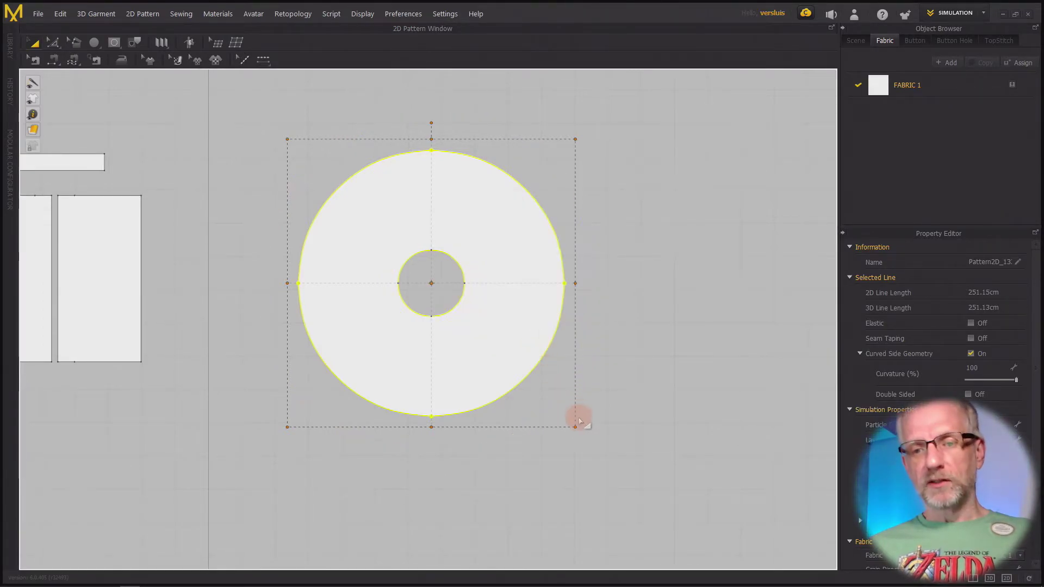
{"action": "left_click_drag", "start_coordinate": [575, 428], "coordinate": [655, 484]}
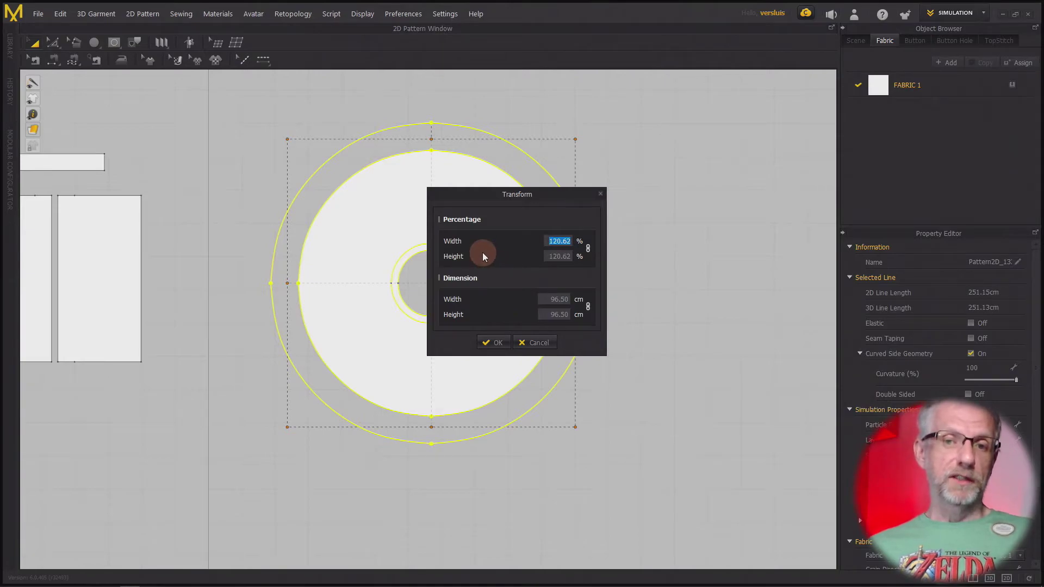
{"action": "type", "text": "110"}
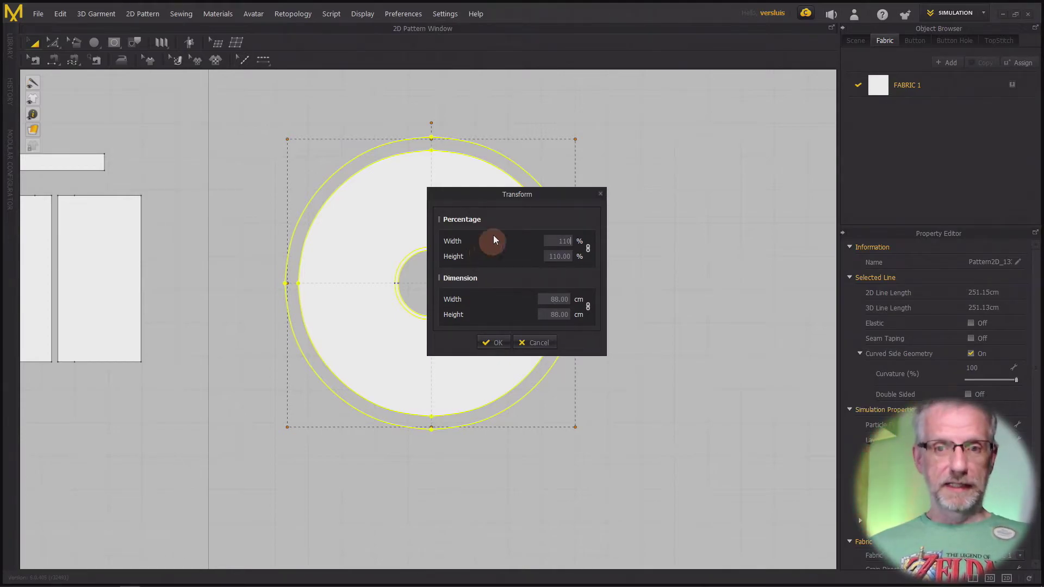
{"action": "left_click", "coordinate": [496, 345]}
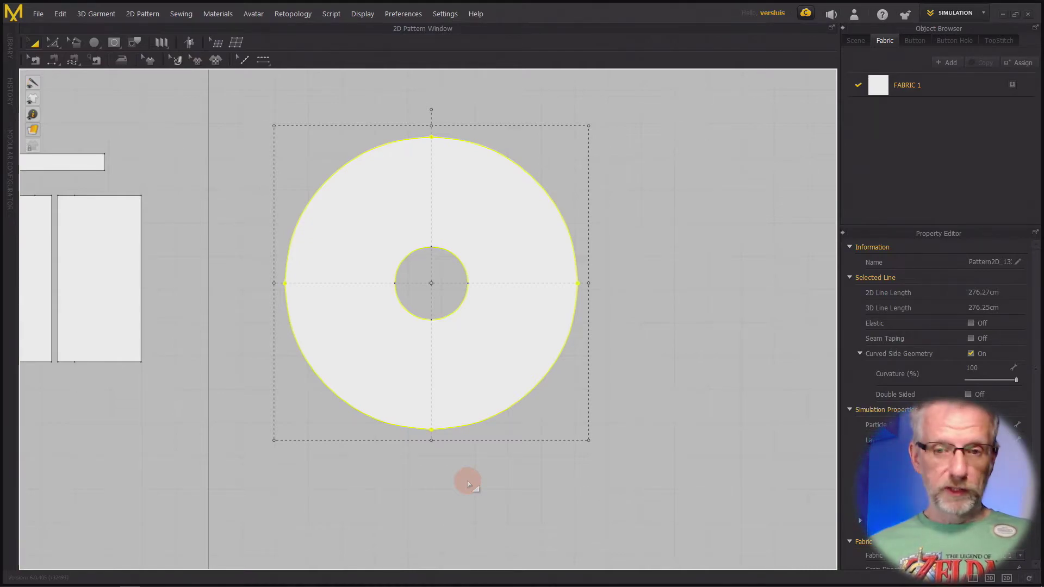
Undo the 110% scale, then enlarge the ring to 126.34%, 101.07 cm across.
{"action": "key", "text": "ctrl+z"}
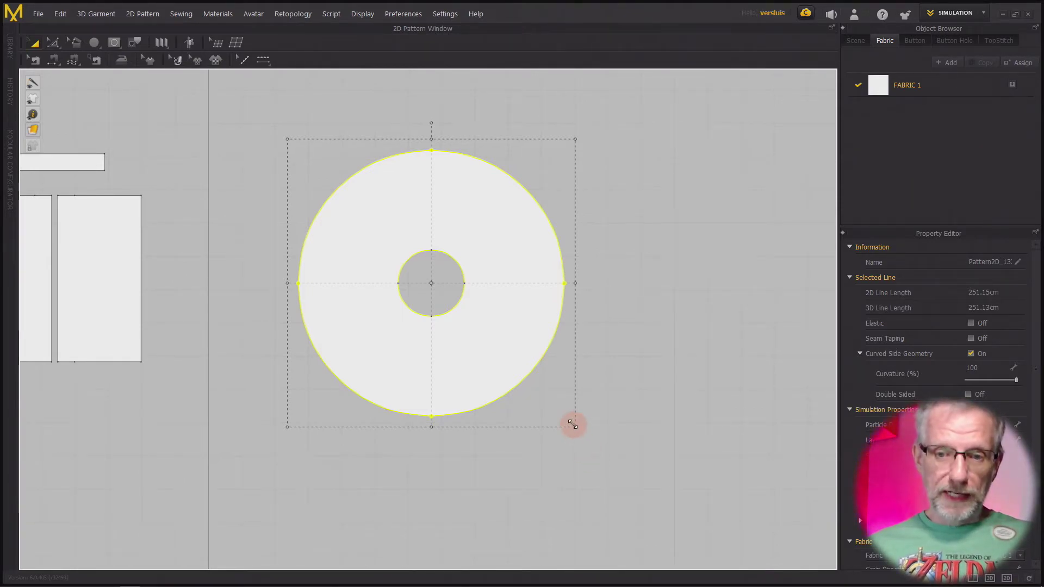
{"action": "left_click_drag", "start_coordinate": [573, 425], "coordinate": [618, 451]}
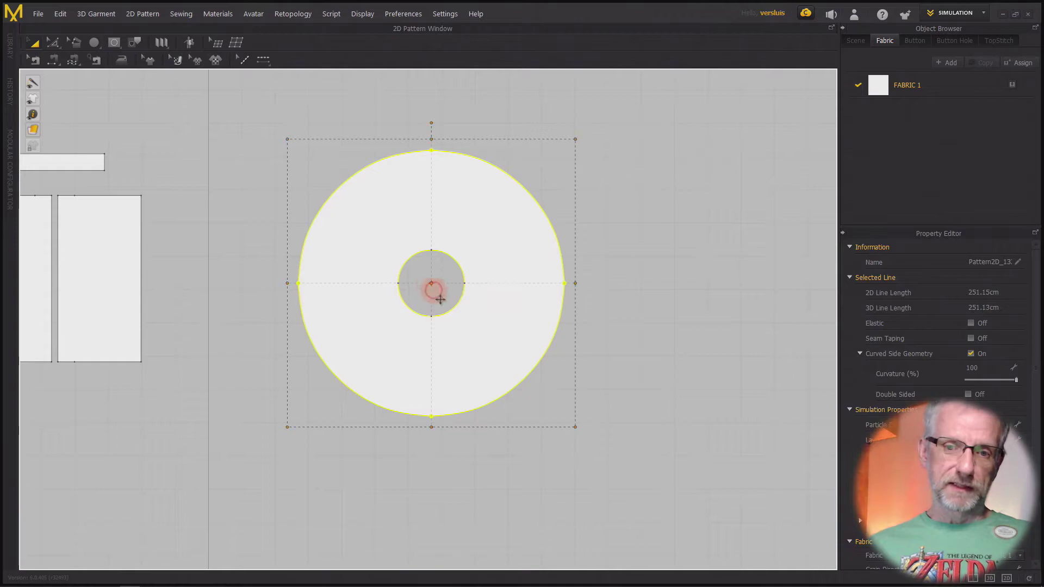
{"action": "left_click_drag", "start_coordinate": [575, 427], "coordinate": [713, 499]}
{"action": "right_click", "coordinate": [713, 500]}
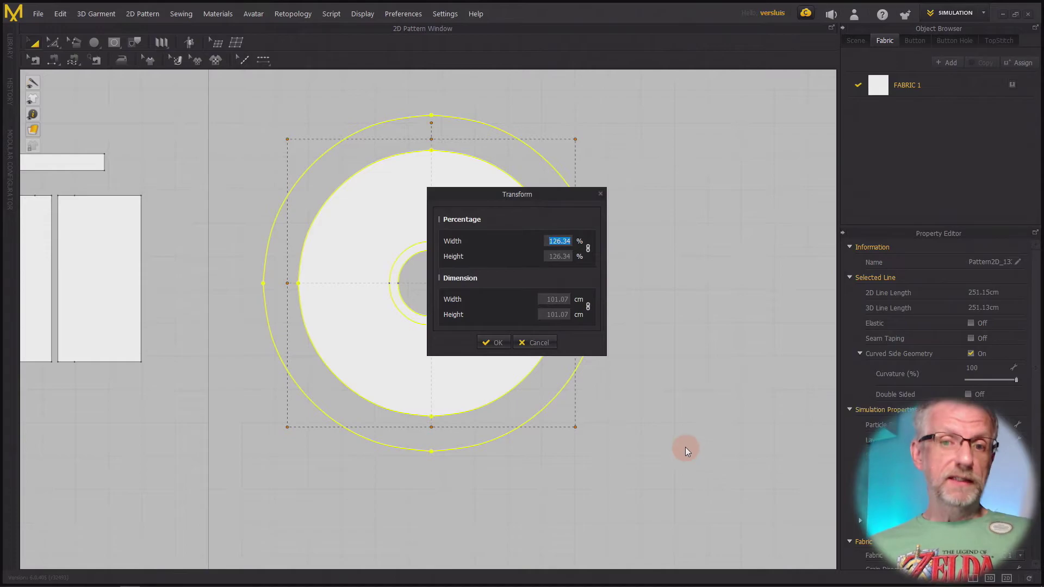
{"action": "left_click", "coordinate": [494, 342]}
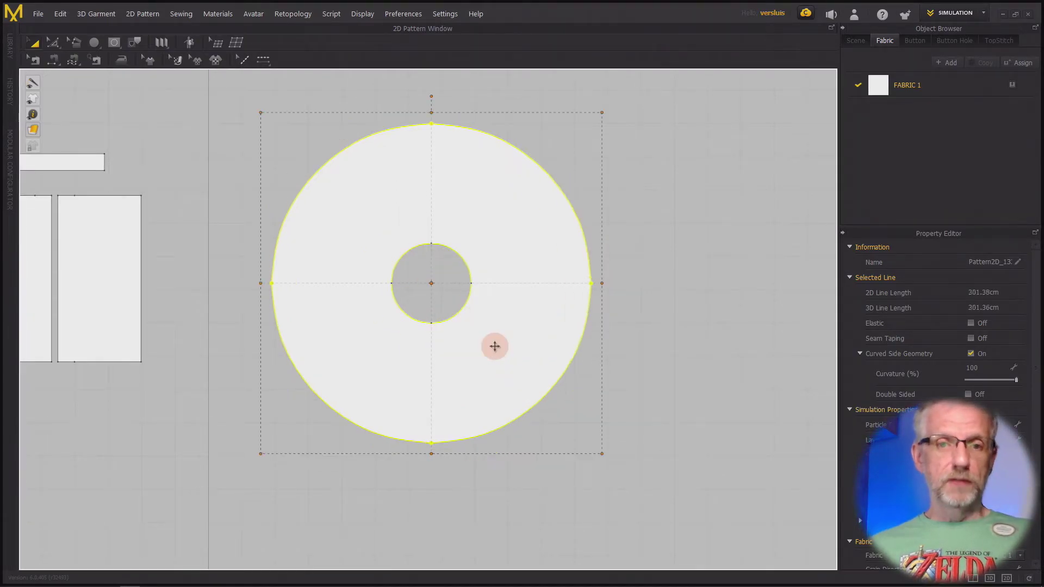
Undo the enlargement so the ring's outer edge is back to 251.15 cm.
{"action": "left_click", "coordinate": [399, 208]}
{"action": "left_click", "coordinate": [584, 294]}
{"action": "left_click", "coordinate": [624, 354]}
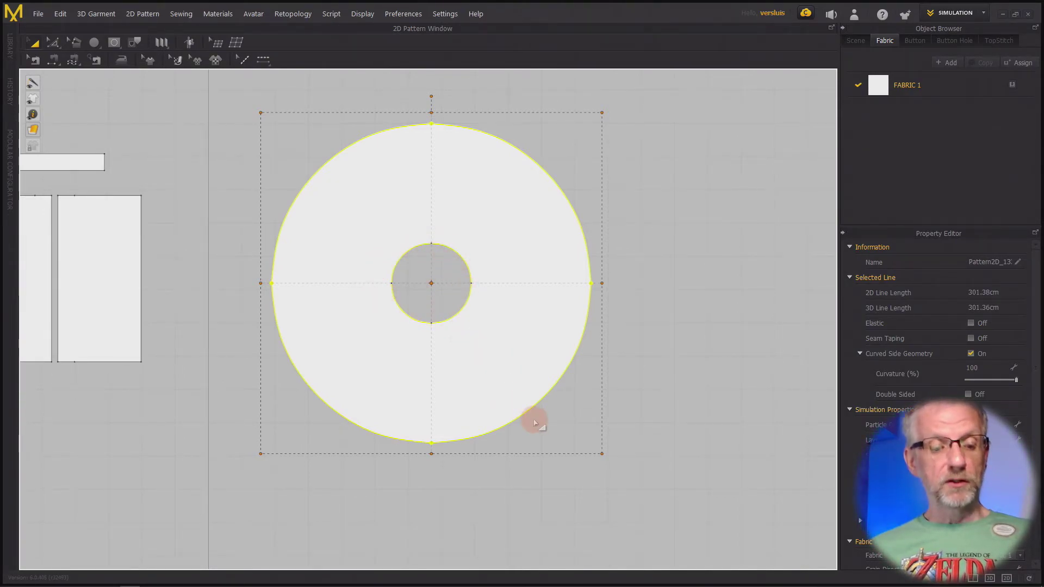
{"action": "key", "text": "ctrl+z"}
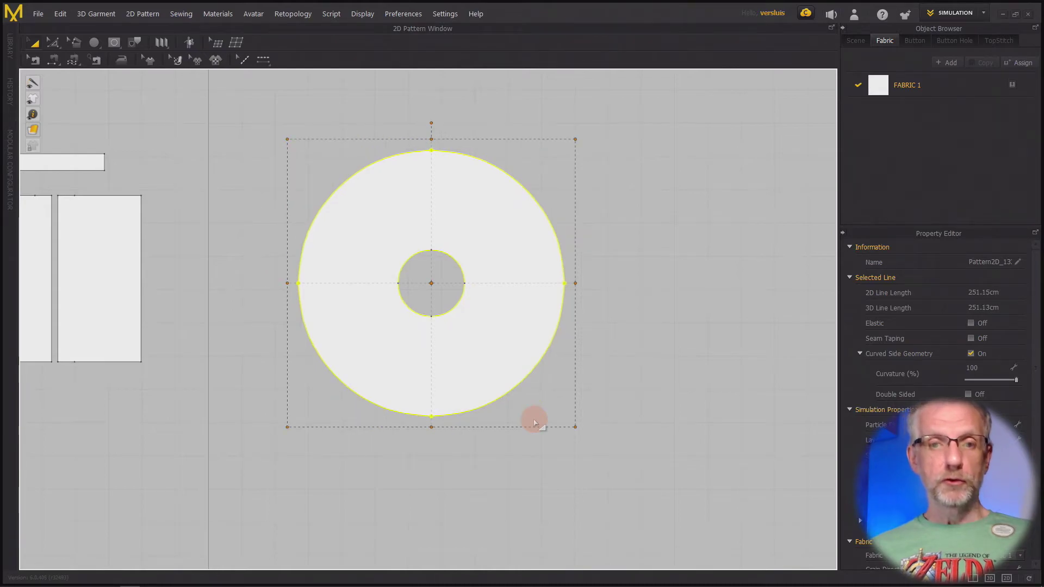
Deselect the ring and switch to the Transform Point/Segment tool.
{"action": "left_click", "coordinate": [538, 468]}
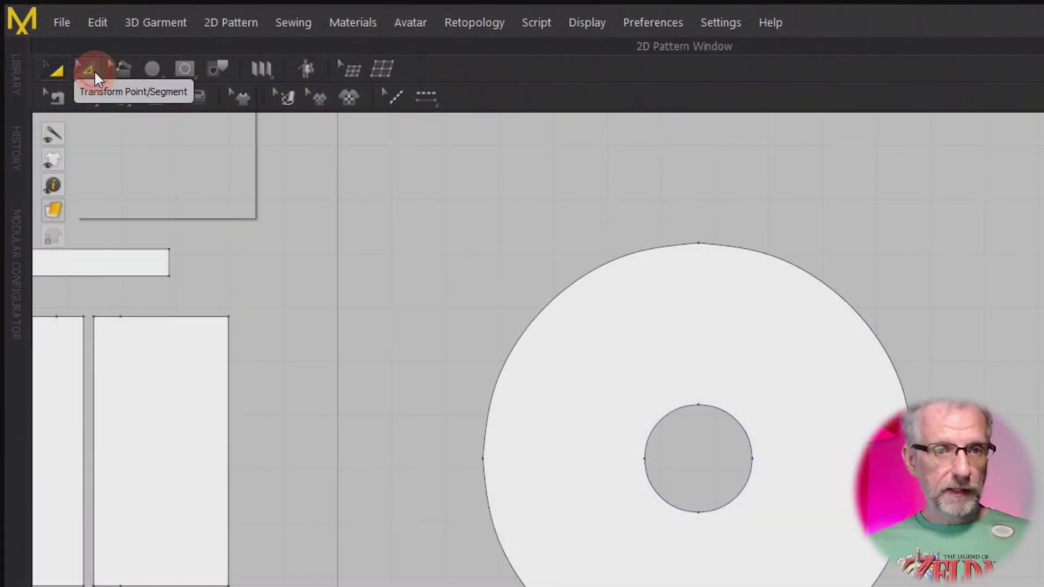
{"action": "left_click", "coordinate": [93, 71]}
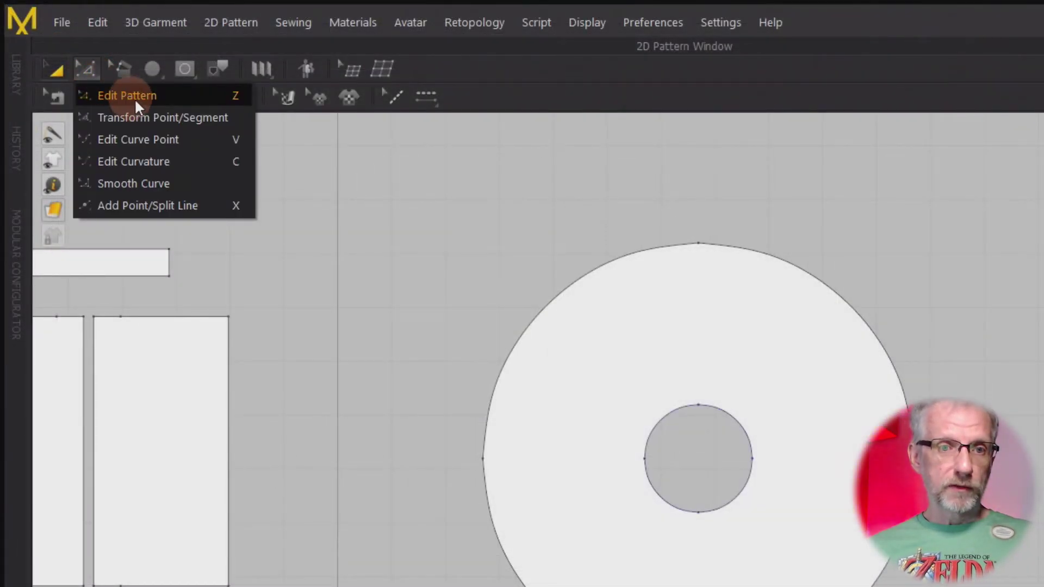
{"action": "left_click", "coordinate": [170, 118]}
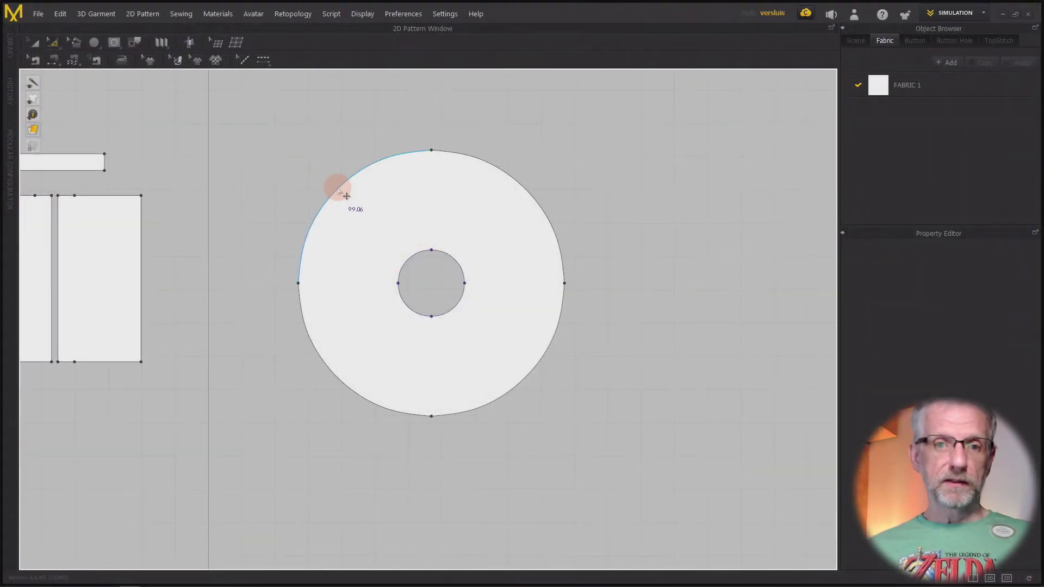
Select all four 62.79 cm arcs of the ring's outer edge.
{"action": "left_click", "coordinate": [547, 304]}
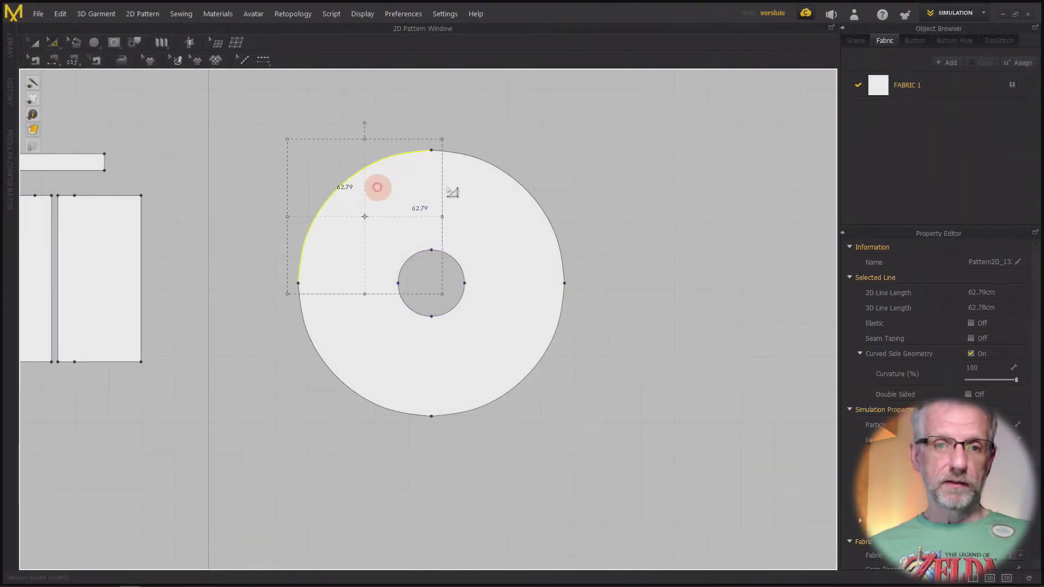
{"action": "left_click", "coordinate": [527, 191], "text": "shift"}
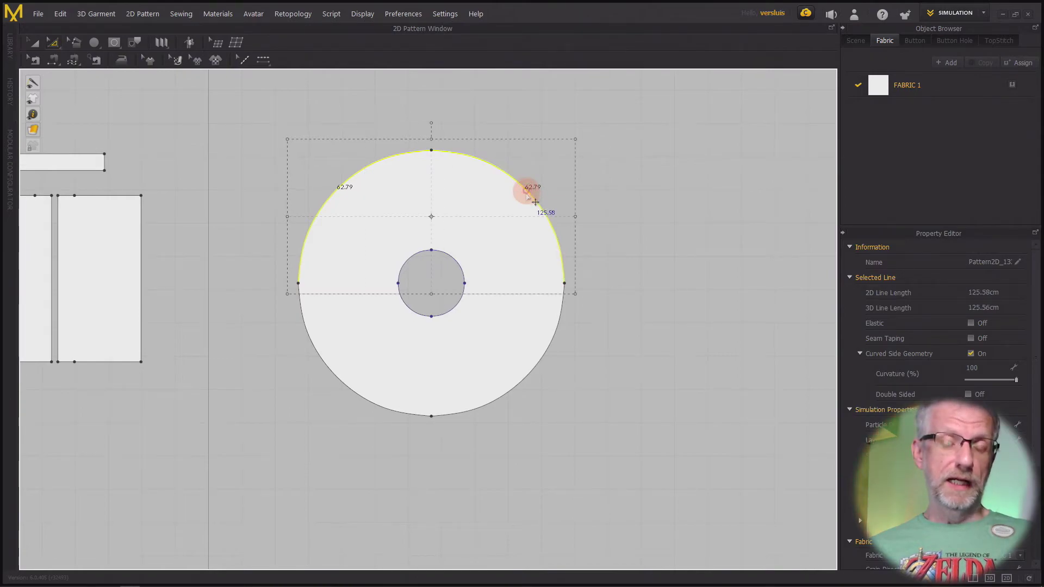
{"action": "left_click", "coordinate": [553, 336], "text": "shift"}
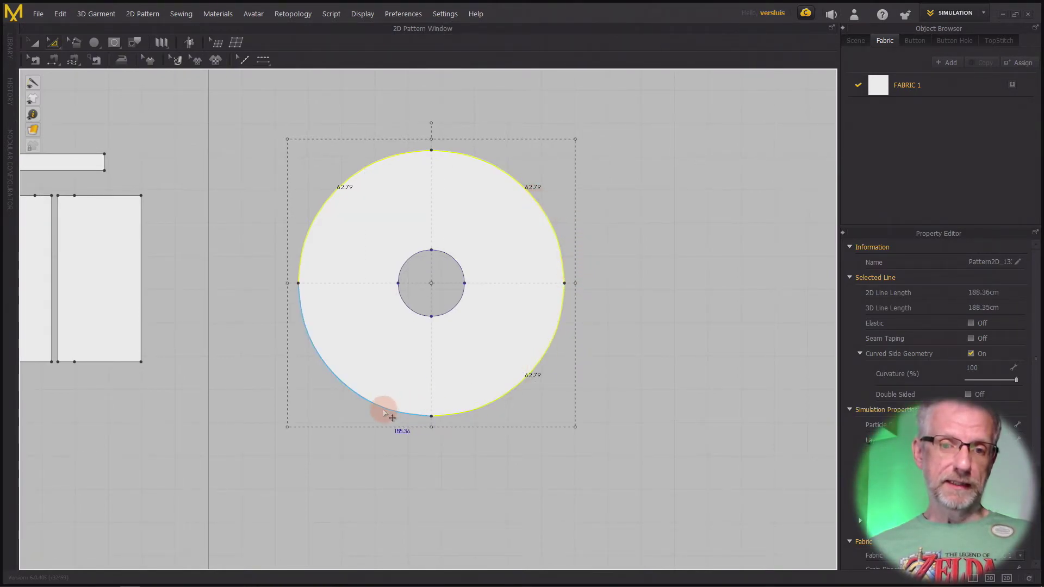
{"action": "left_click", "coordinate": [327, 455]}
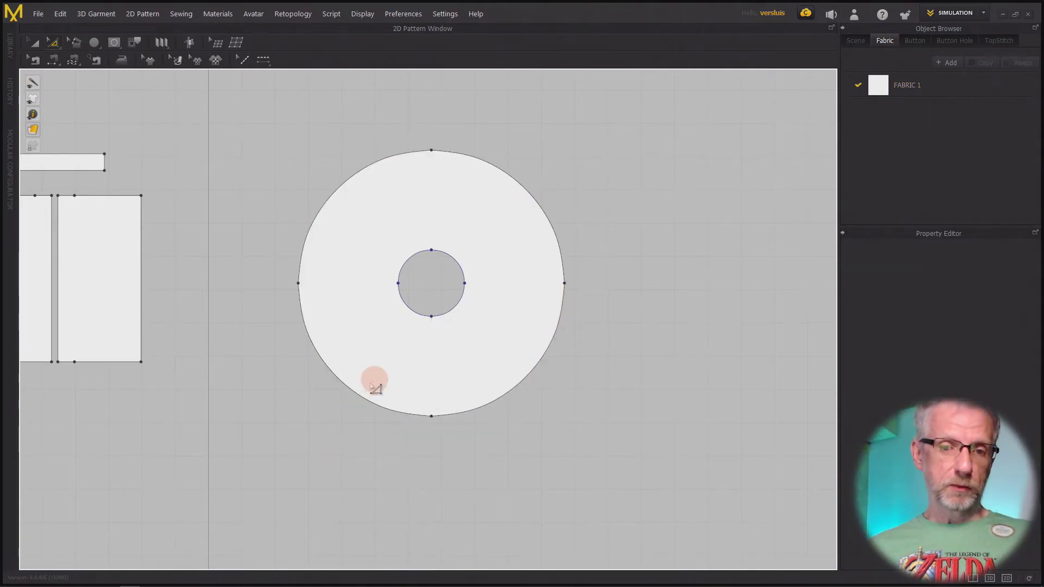
{"action": "left_click", "coordinate": [355, 389]}
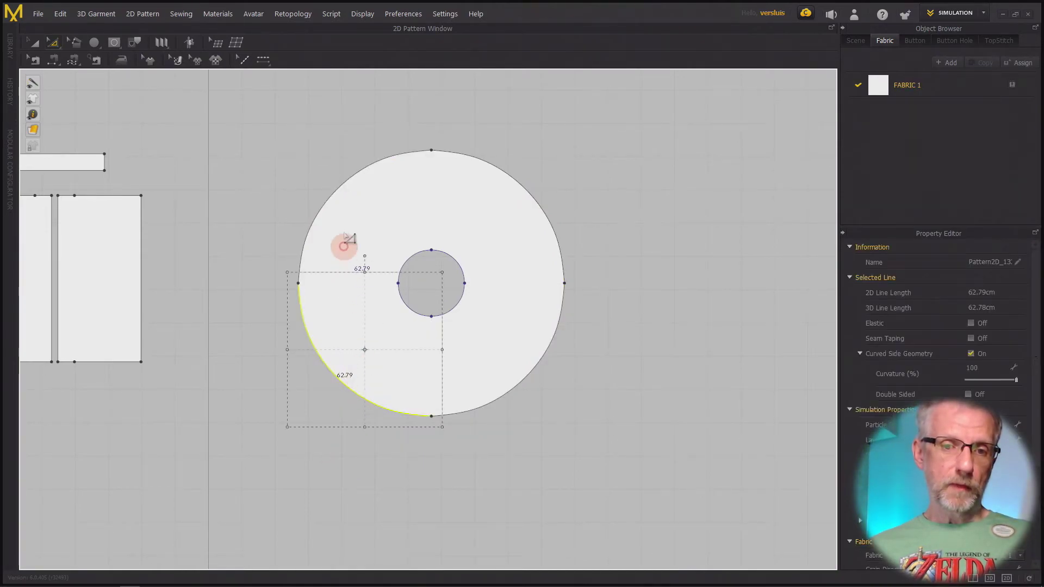
{"action": "left_click", "coordinate": [328, 210], "text": "shift"}
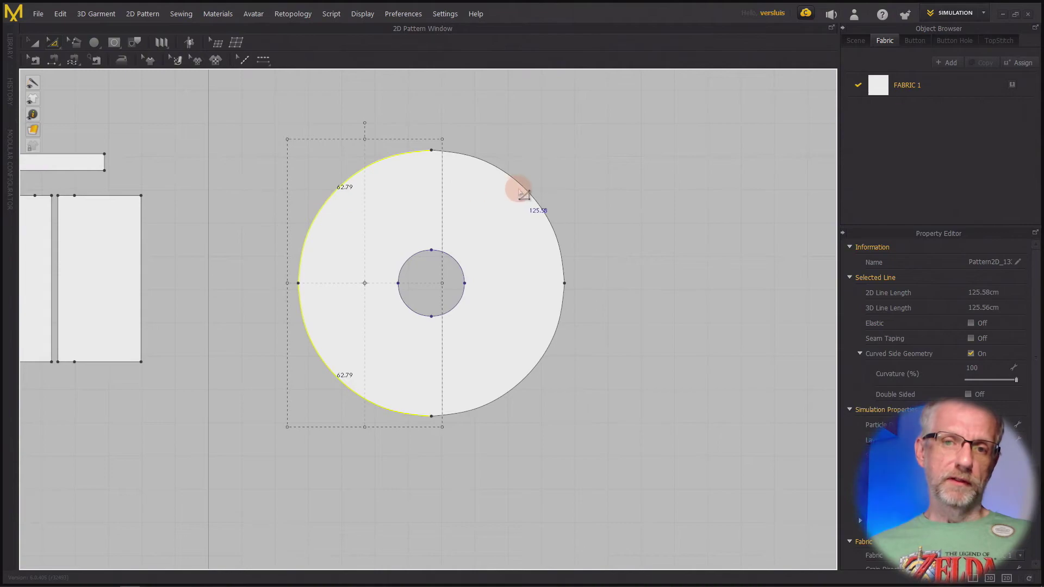
{"action": "left_click", "coordinate": [529, 192], "text": "shift"}
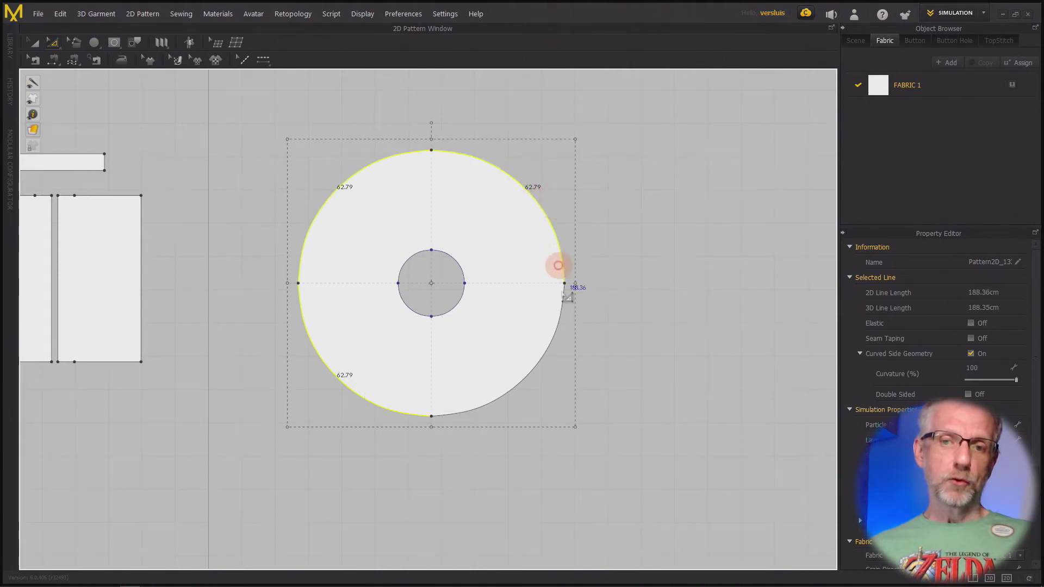
{"action": "left_click", "coordinate": [552, 342], "text": "shift"}
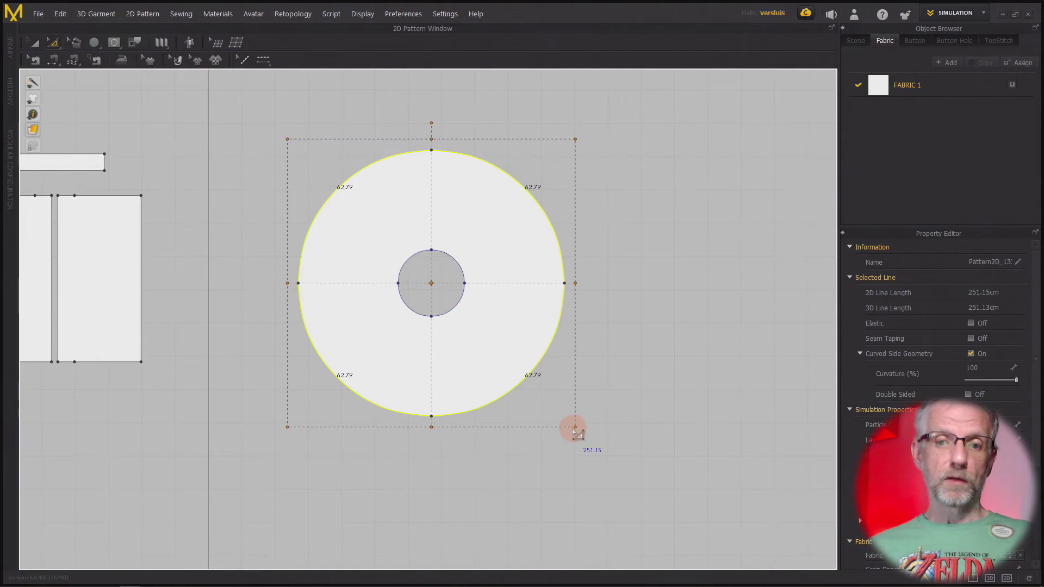
{"action": "left_click_drag", "start_coordinate": [576, 428], "coordinate": [632, 497]}
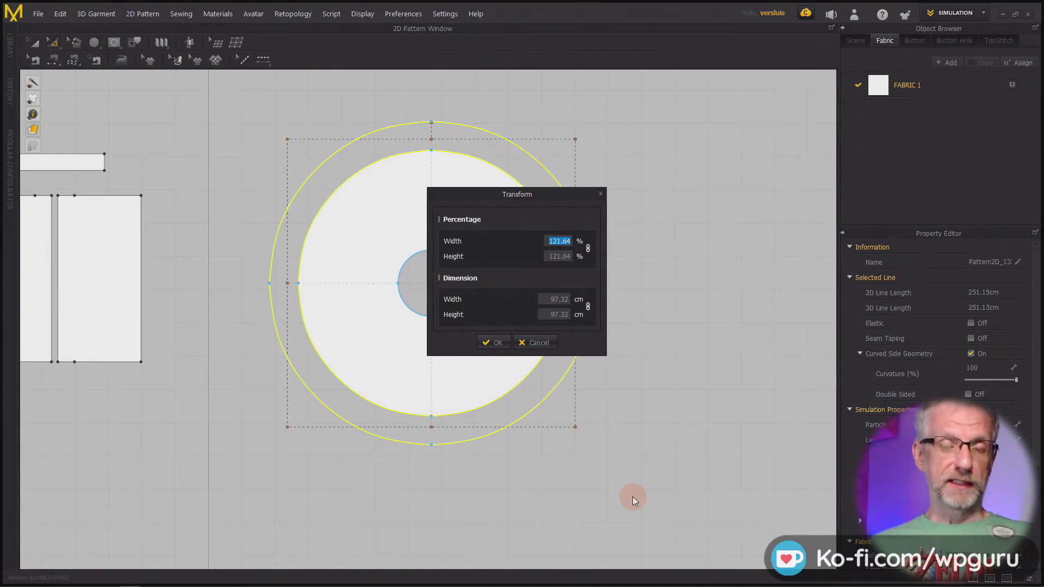
{"action": "left_click", "coordinate": [546, 349]}
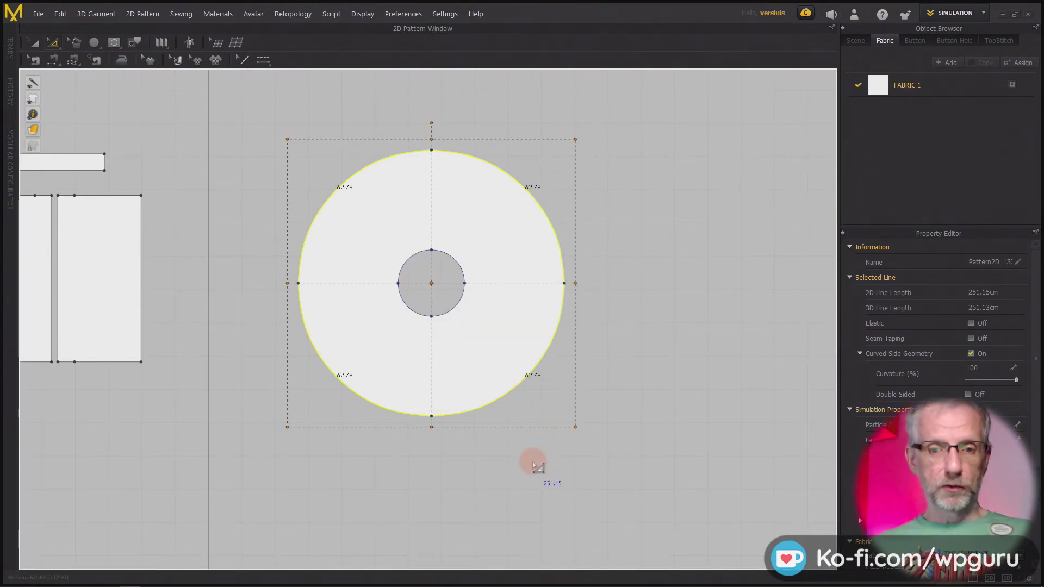
Return to the Transform Point/Segment tool and select the upper-left outer arc.
{"action": "left_click", "coordinate": [392, 462]}
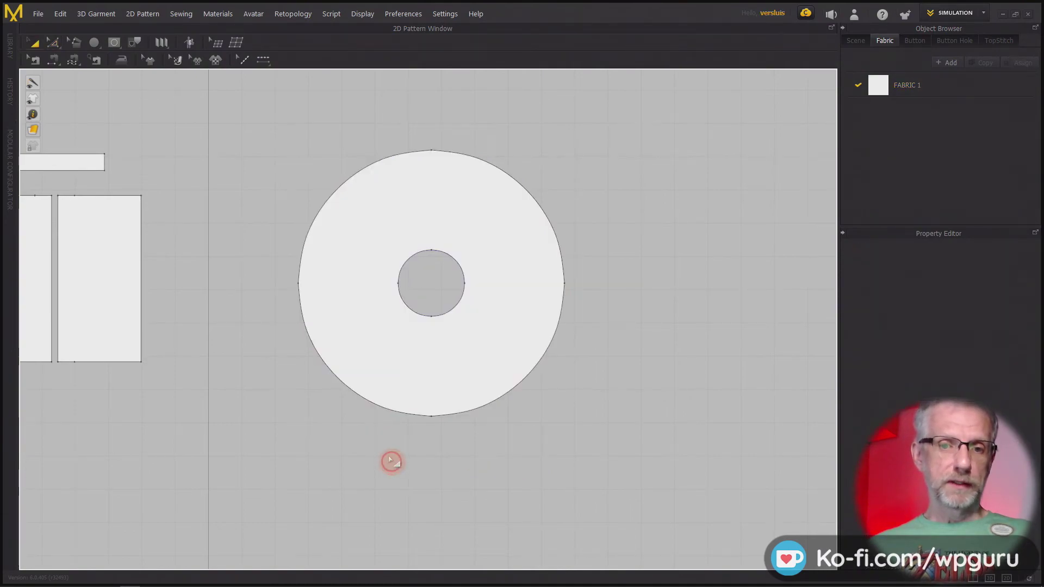
{"action": "left_click", "coordinate": [378, 356]}
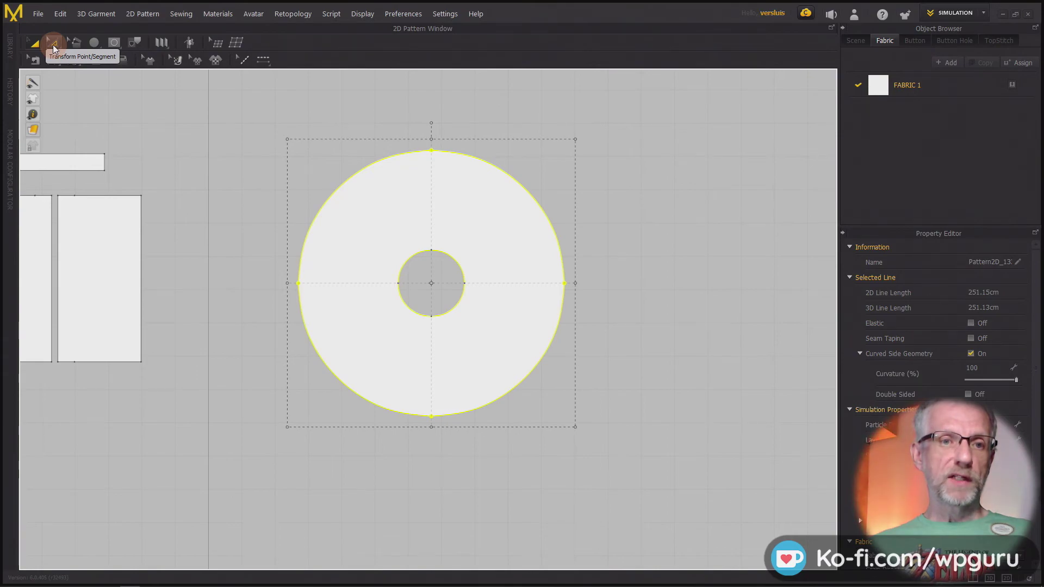
{"action": "left_click", "coordinate": [53, 45]}
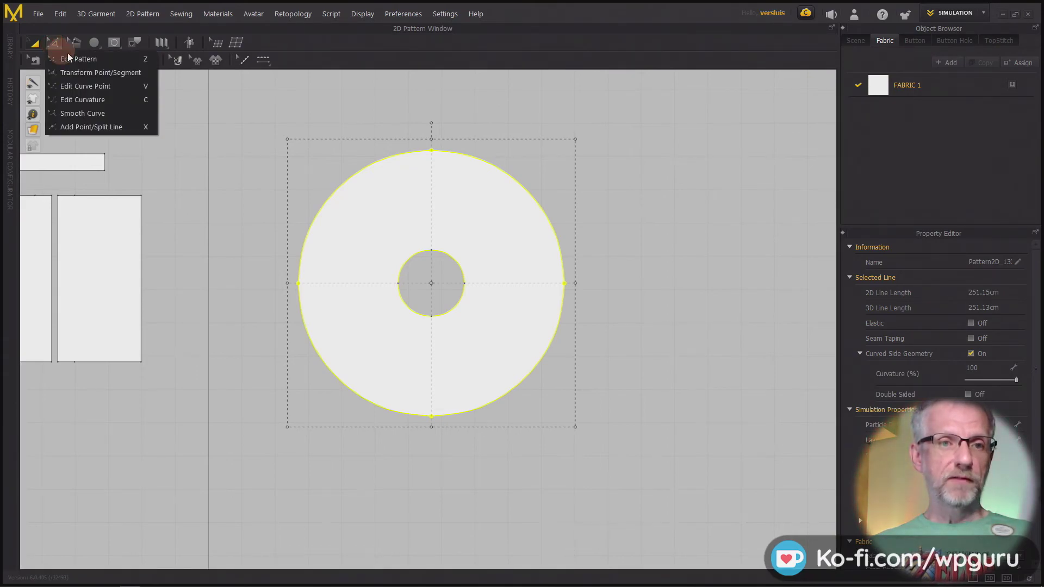
{"action": "left_click", "coordinate": [142, 73]}
{"action": "left_click", "coordinate": [237, 146]}
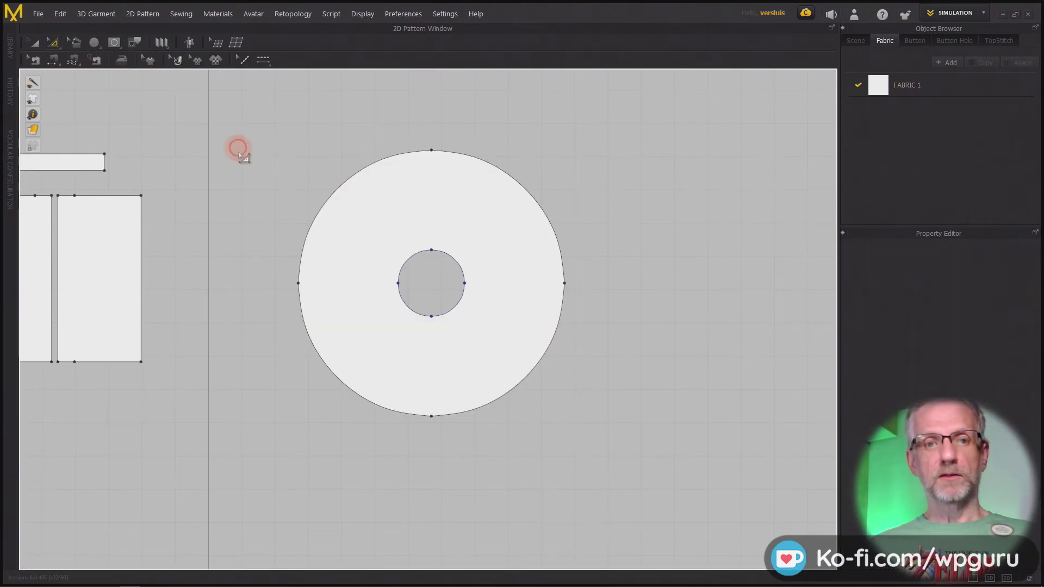
{"action": "left_click", "coordinate": [343, 191]}
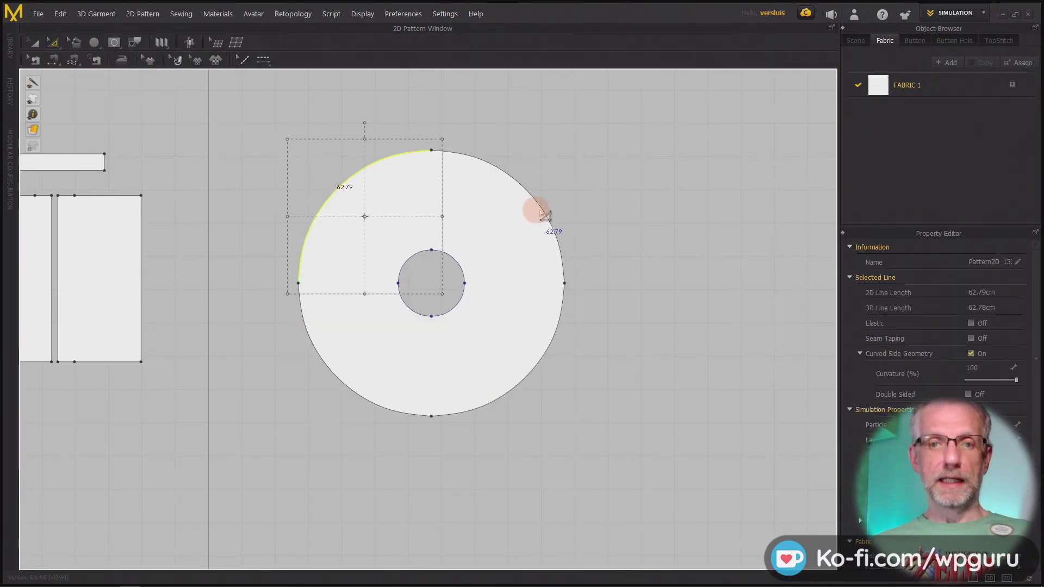